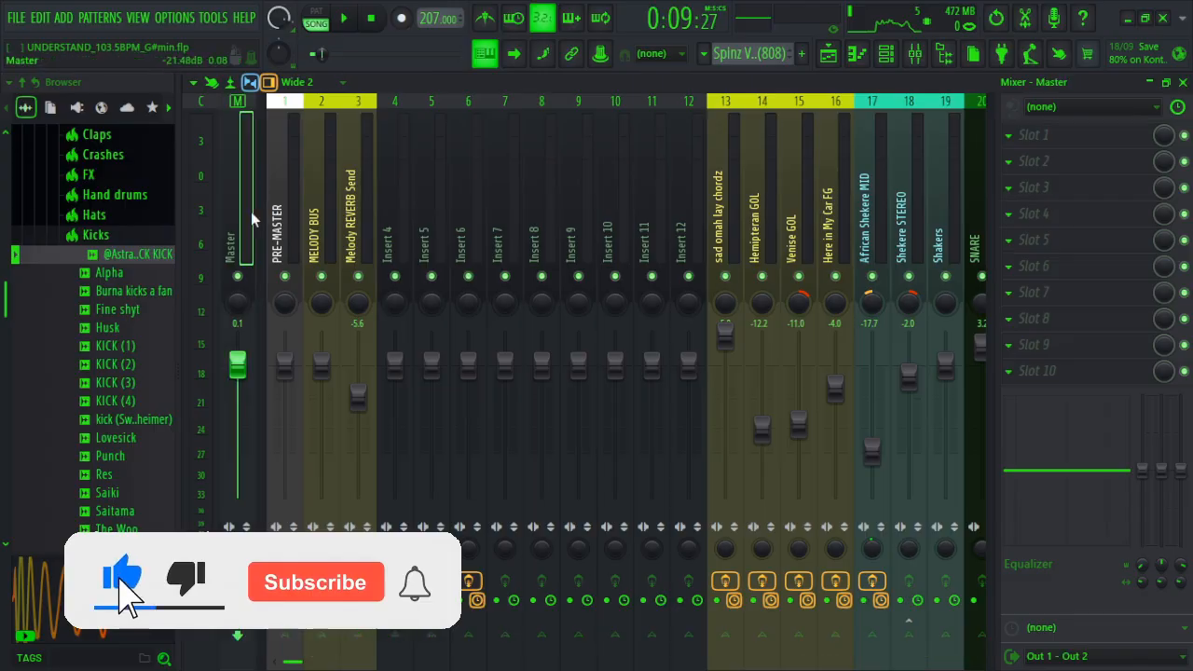
Check the effect slots of the PRE-MASTER mixer track and return to the playlist.
click(1182, 83)
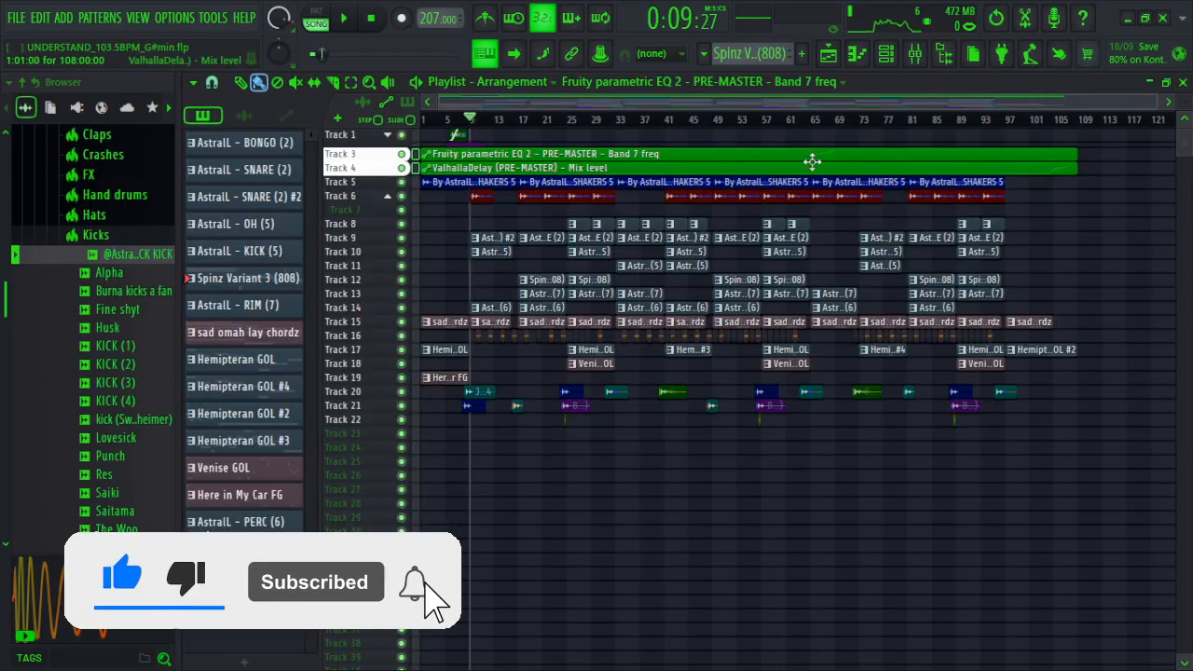
click(916, 56)
click(284, 205)
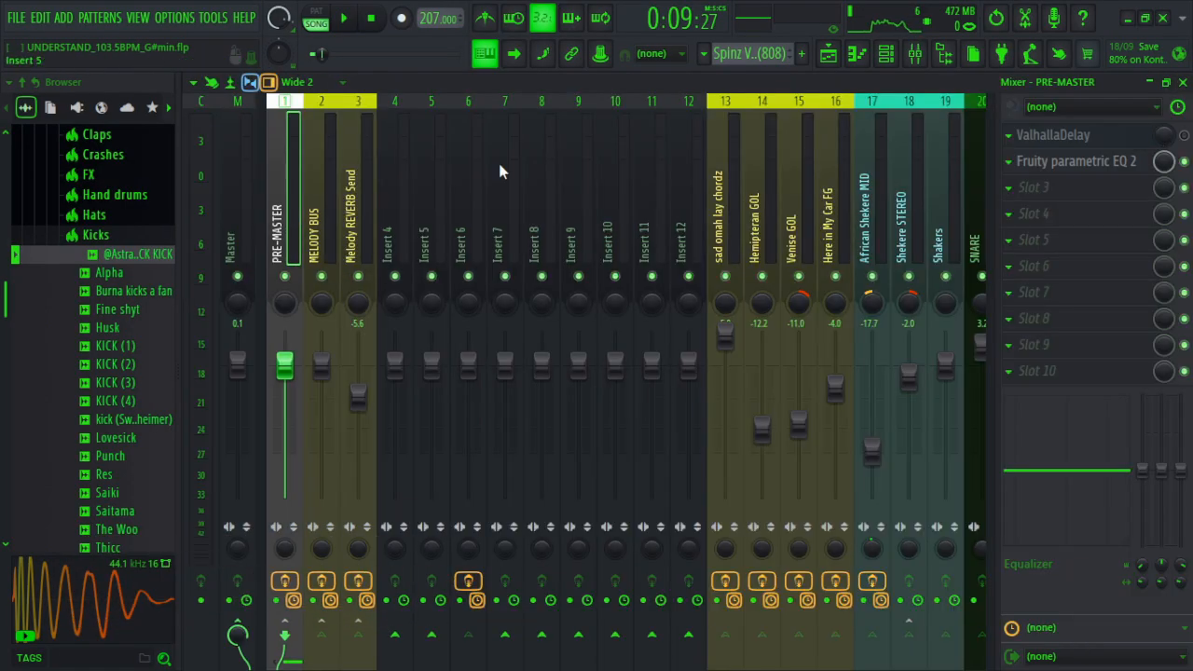
click(830, 56)
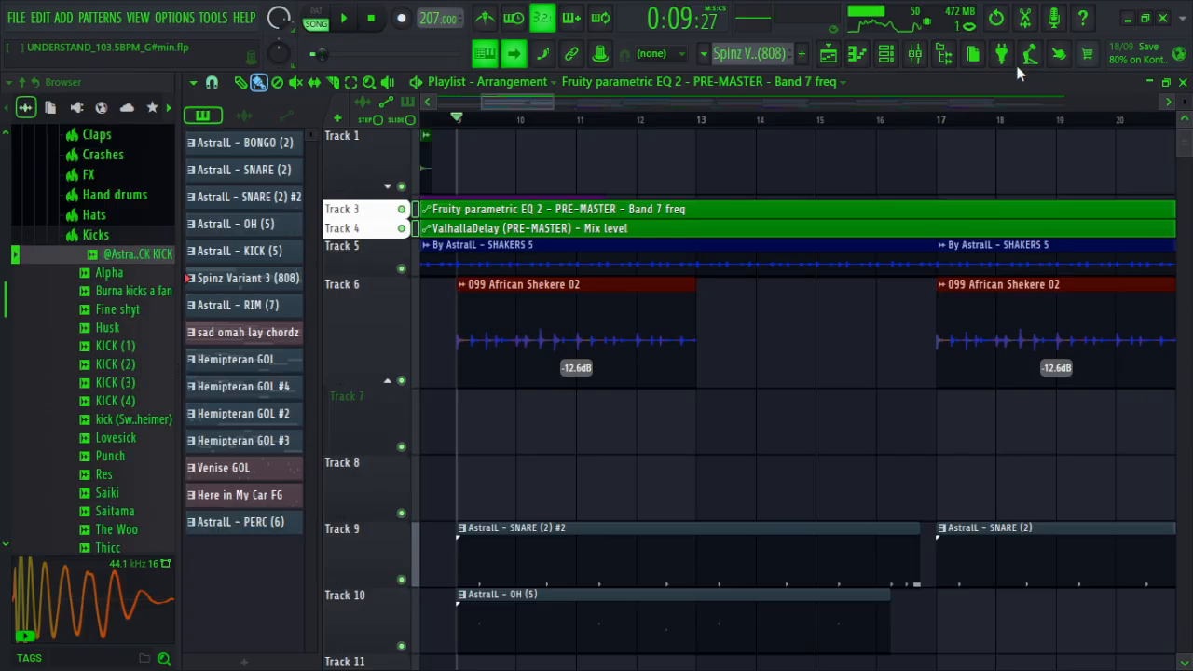
Collapse the browser so the playlist arrangement fills the full width.
right_click(179, 250)
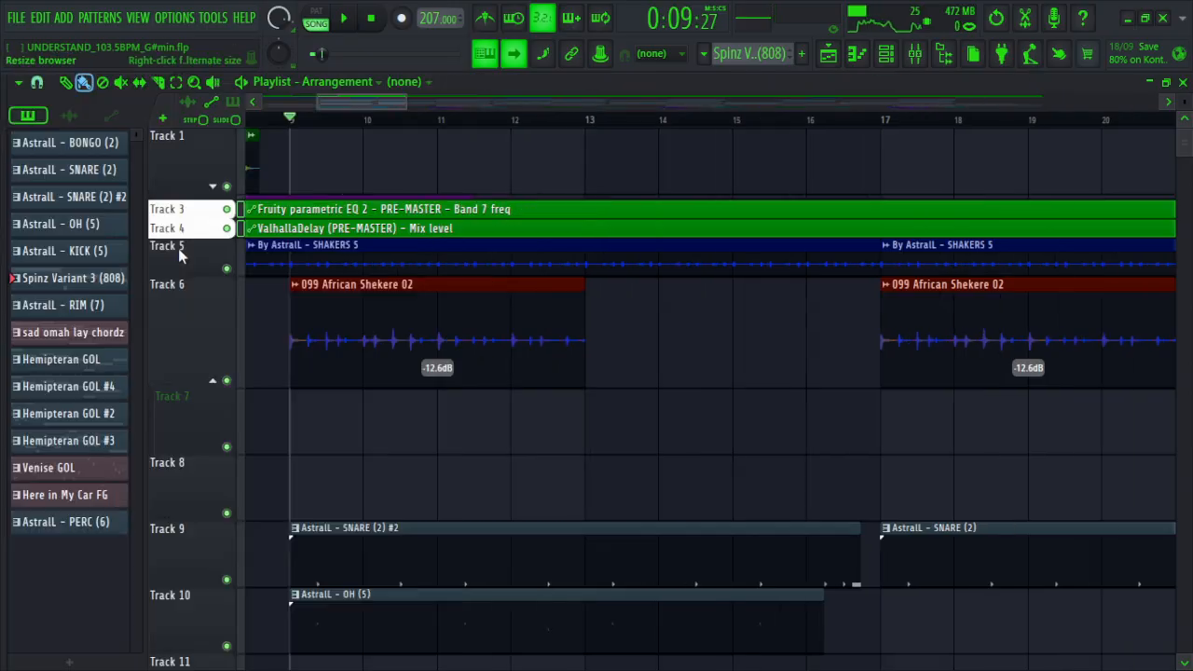
scroll(289, 134, down, 6)
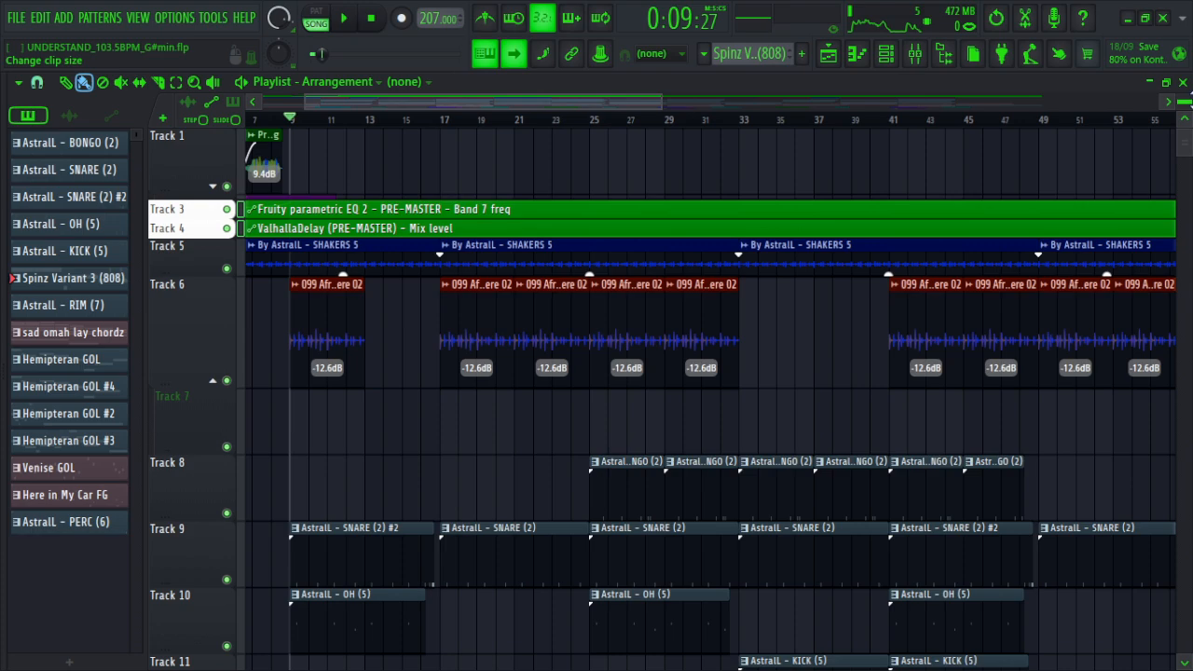
drag(1185, 100, 1184, 104)
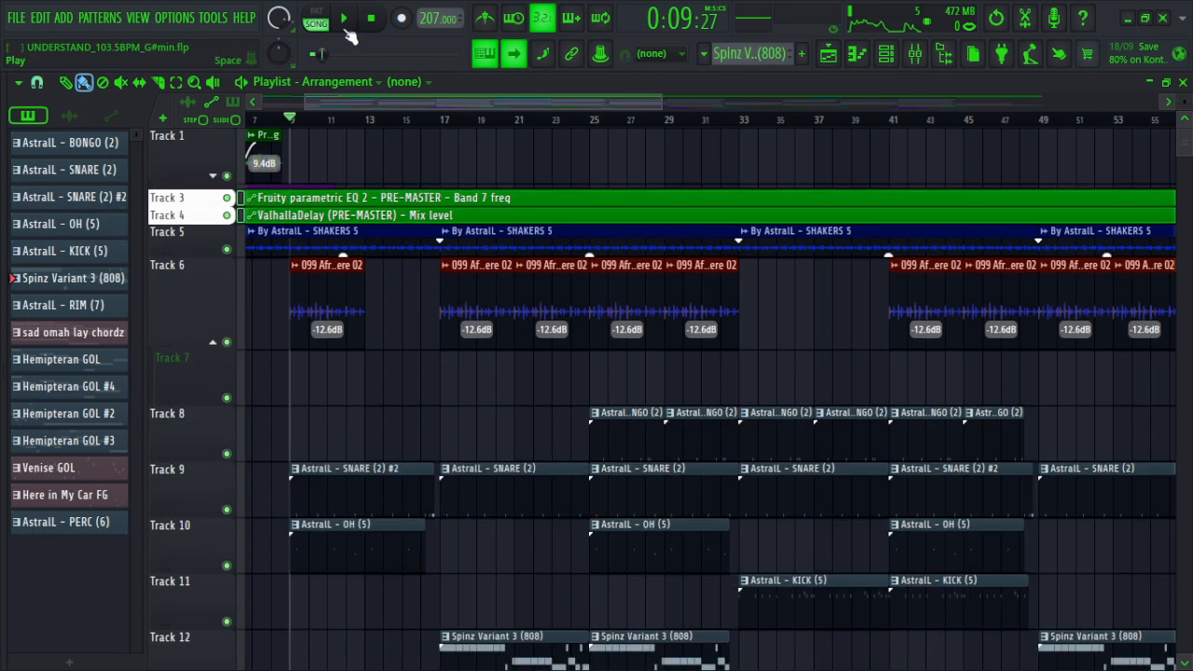
Play the song from bar 9, review the playlist tracks down to the effects clips, and stop playback.
key(space)
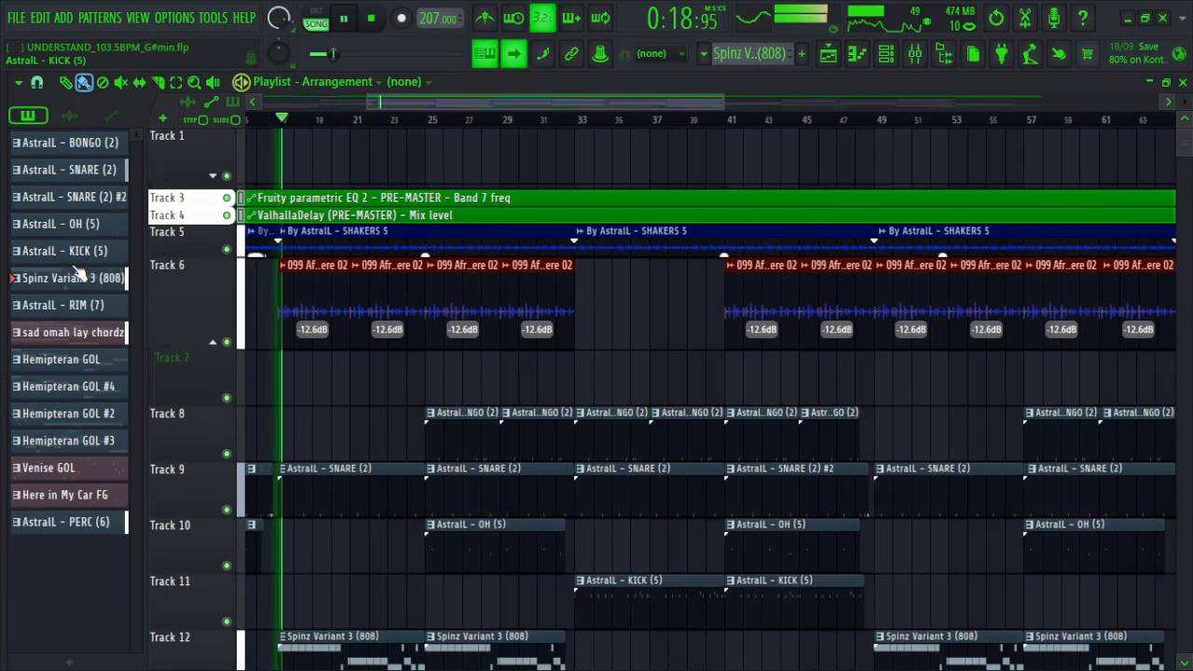
scroll(252, 315, down, 1)
scroll(251, 315, down, 5)
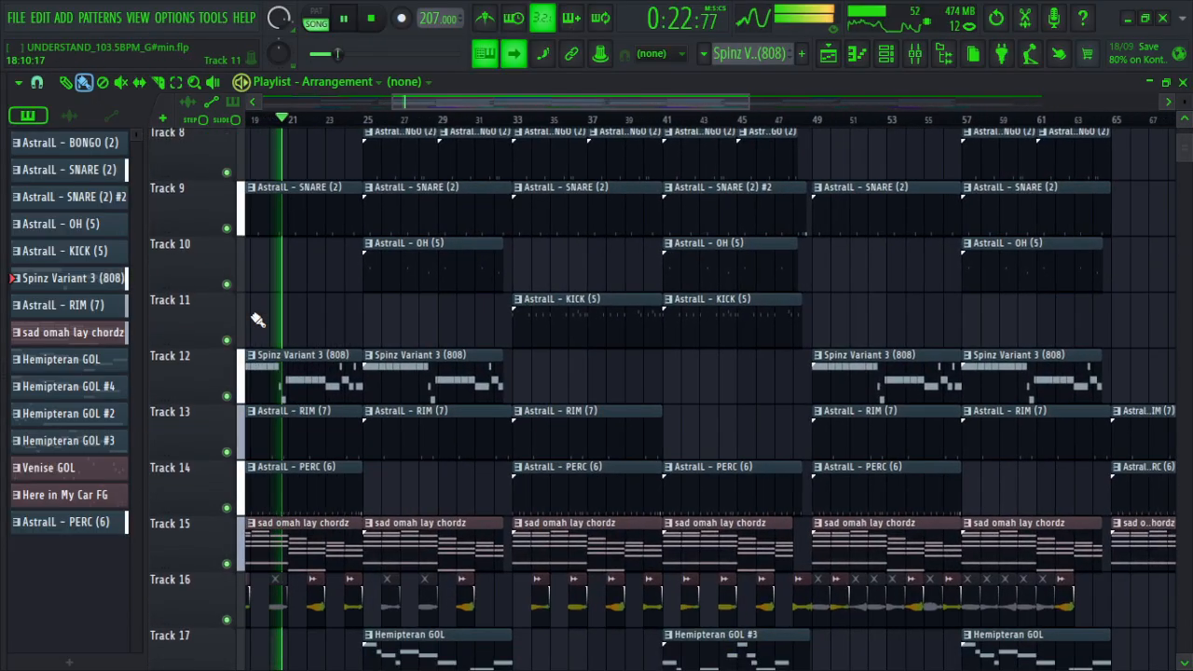
scroll(256, 318, down, 1)
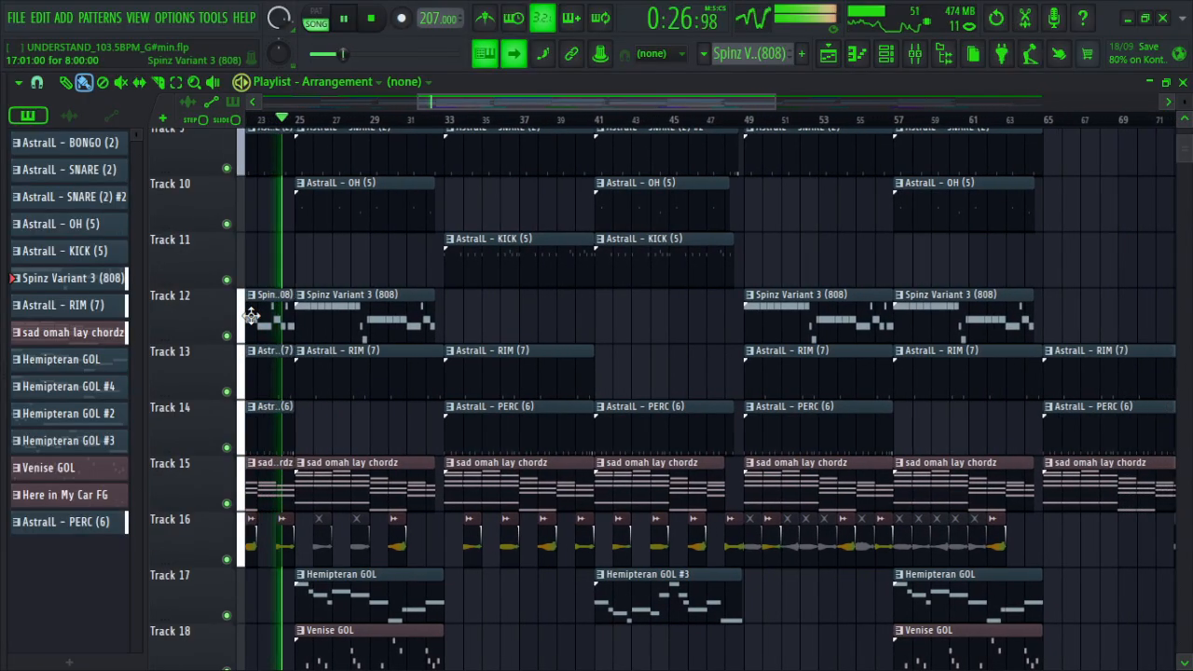
scroll(251, 315, down, 1)
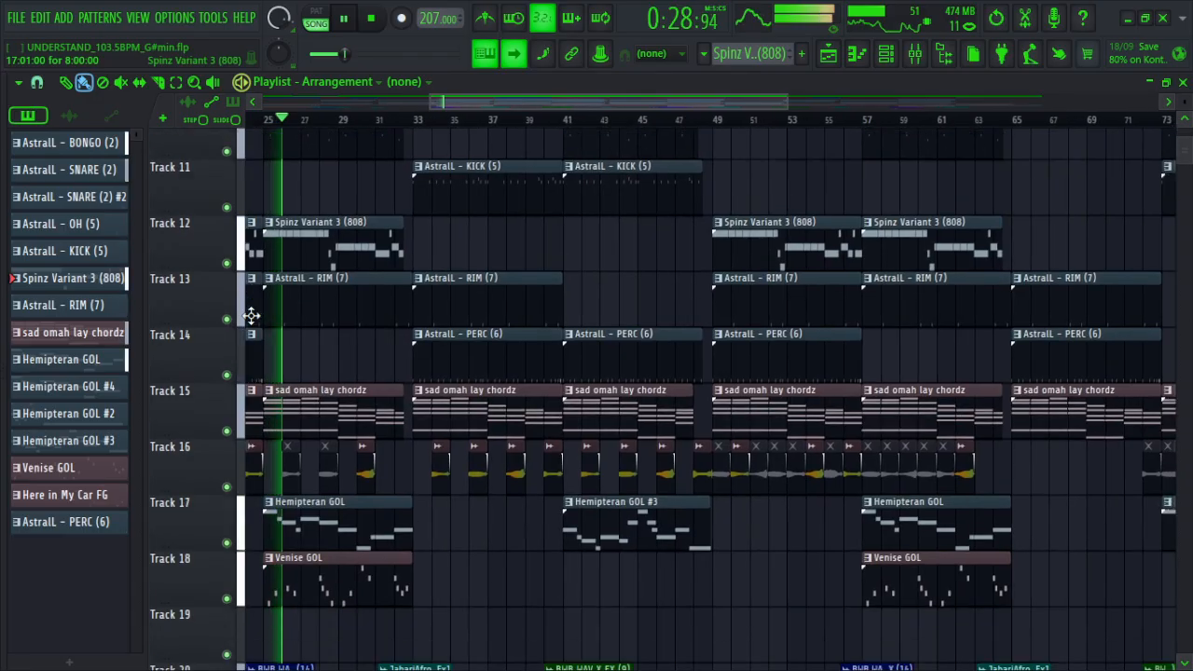
scroll(252, 315, down, 1)
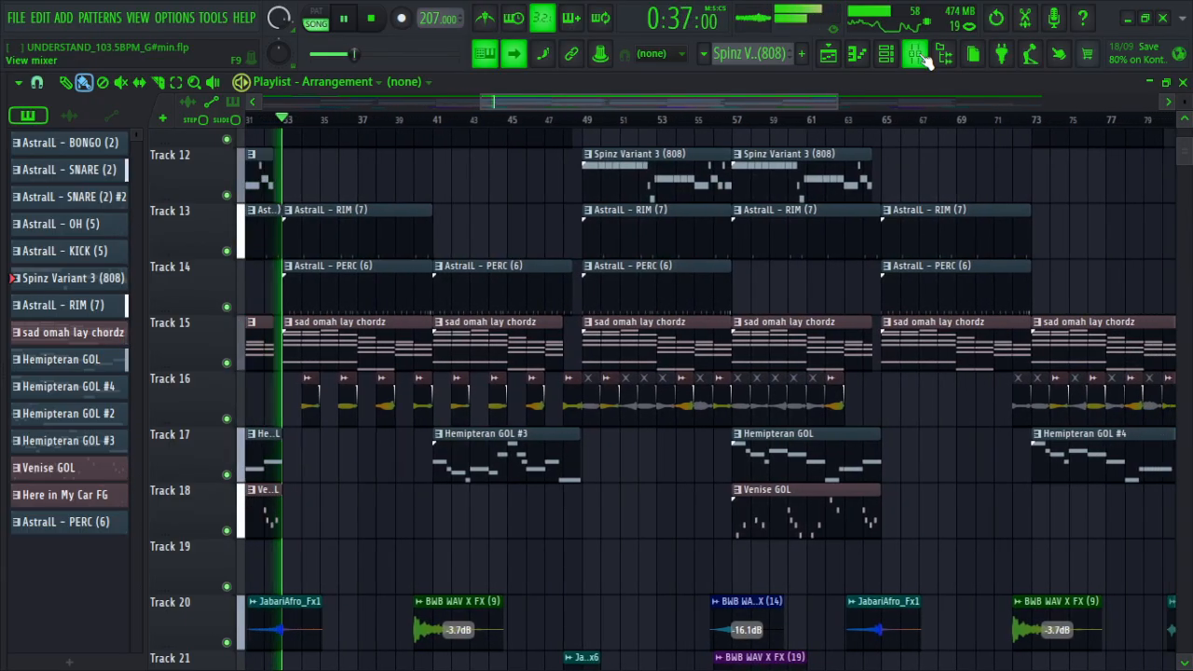
key(space)
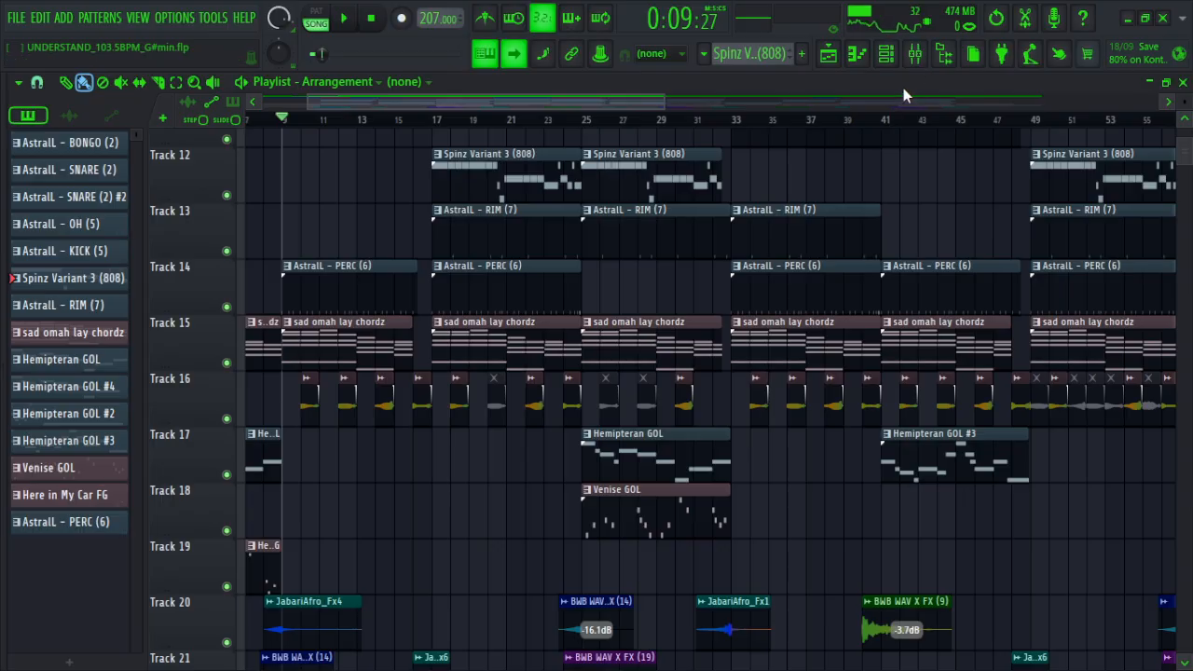
Inspect the Master and PRE-MASTER mixer tracks, including the Fruity parametric EQ 2 on PRE-MASTER.
click(922, 61)
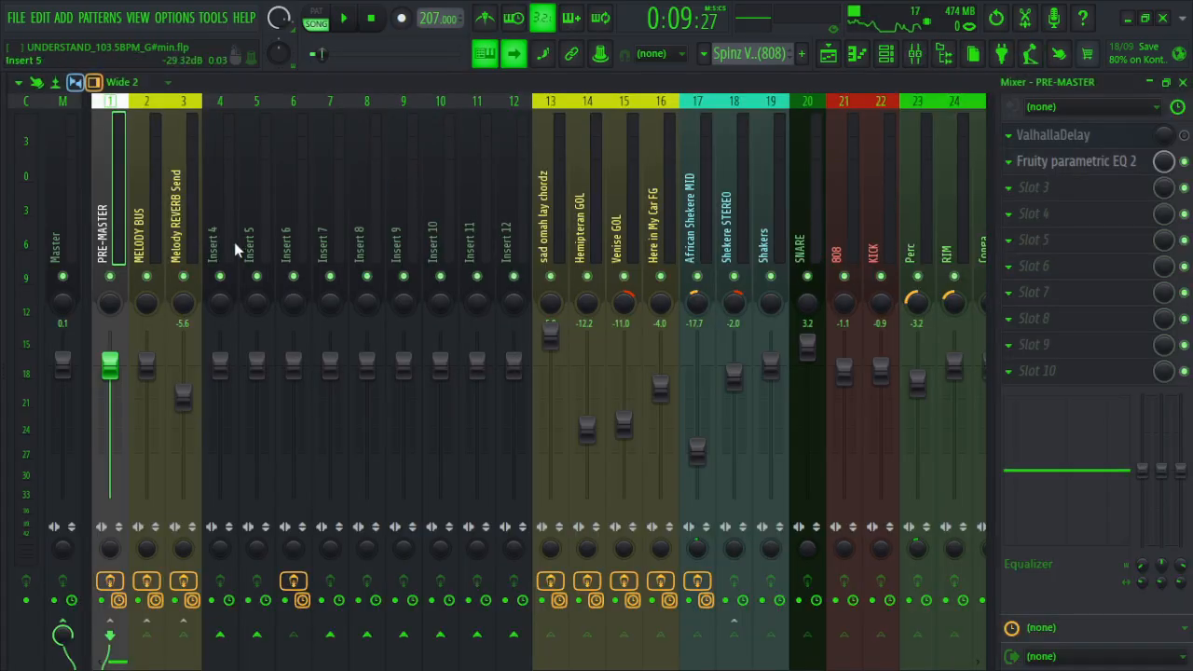
click(67, 235)
click(107, 233)
click(1100, 175)
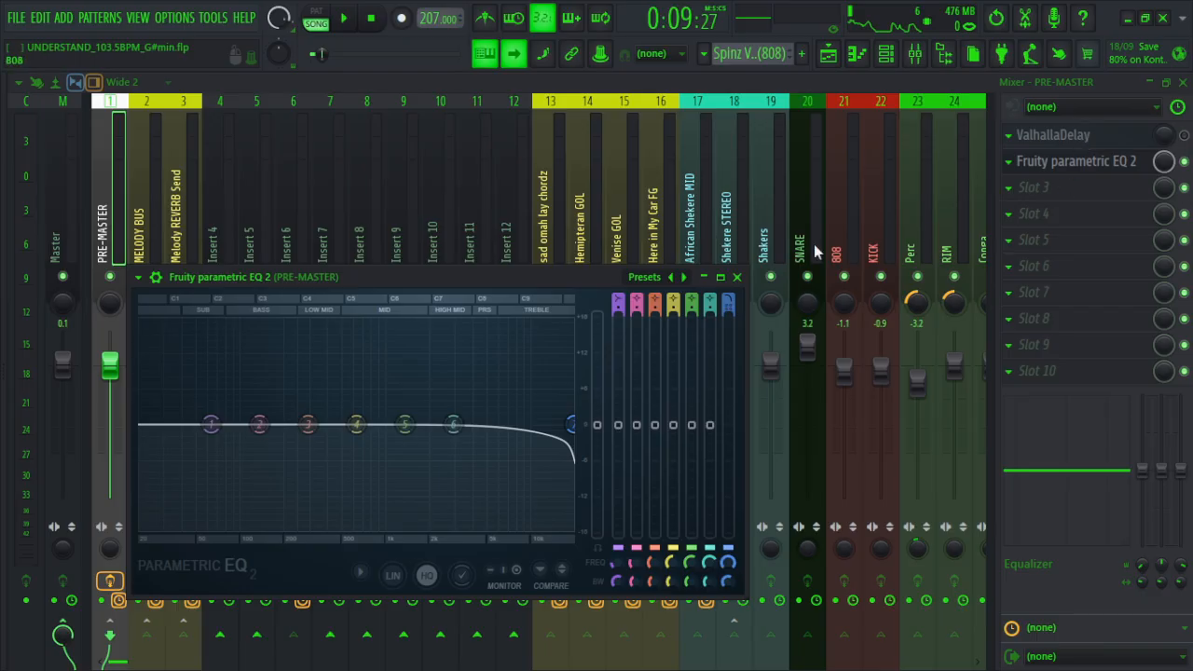
click(737, 276)
click(64, 233)
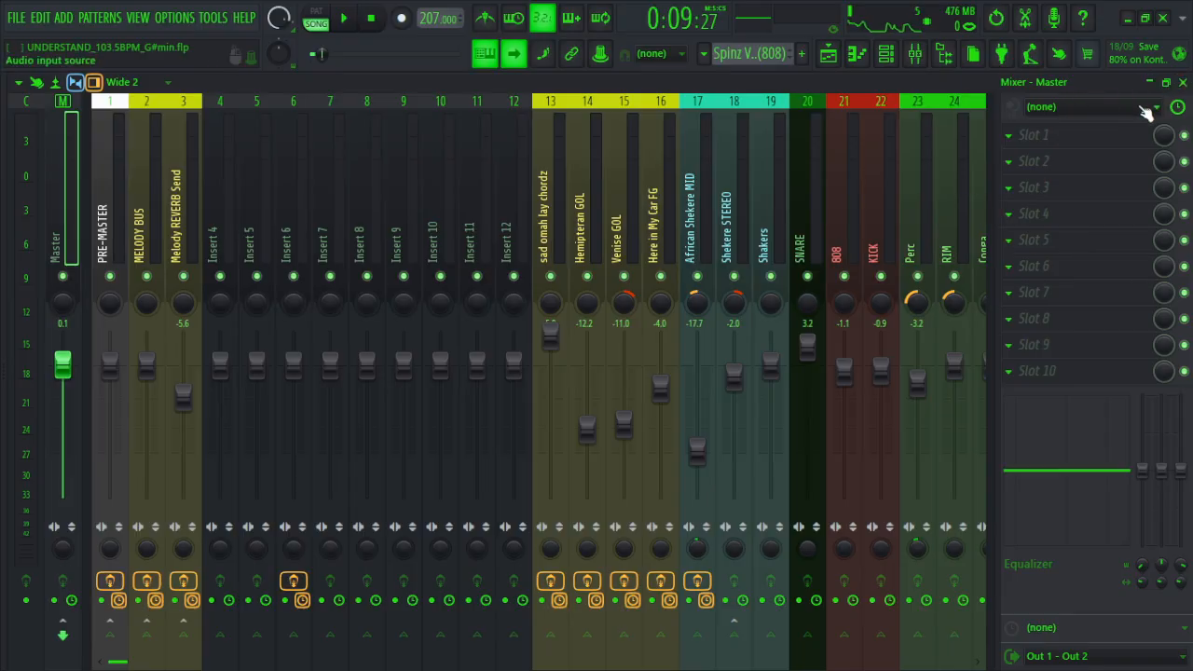
click(1182, 82)
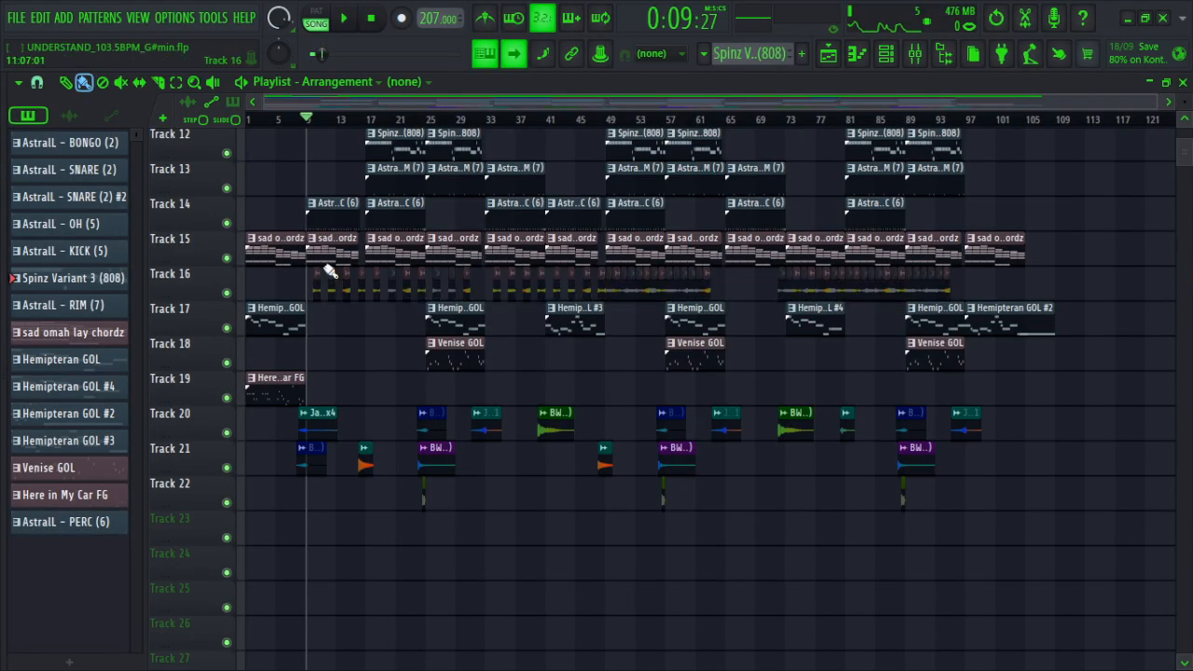
click(911, 56)
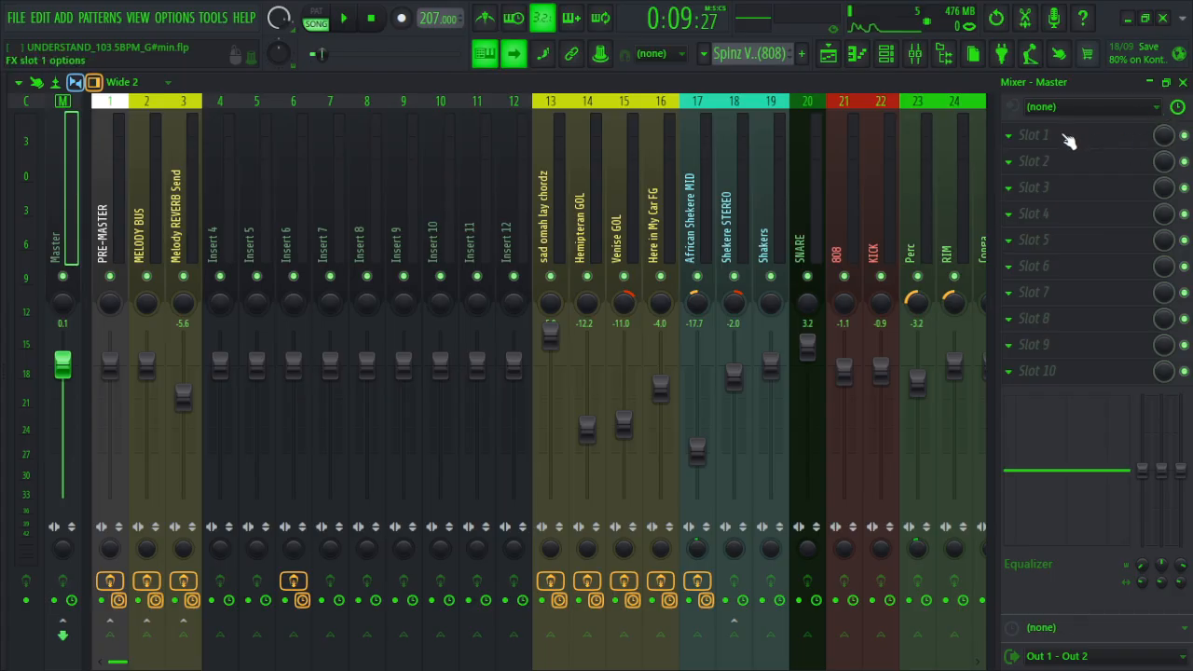
Start exporting the project as a Wave file.
click(17, 18)
mouse_move(59, 201)
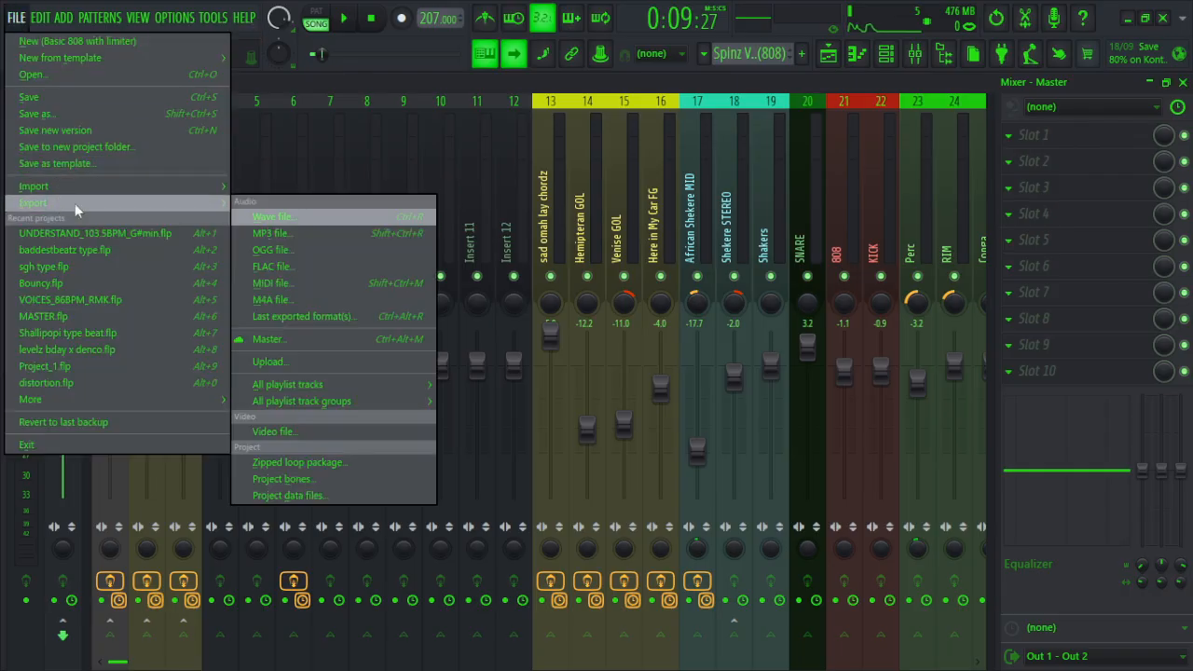
click(298, 212)
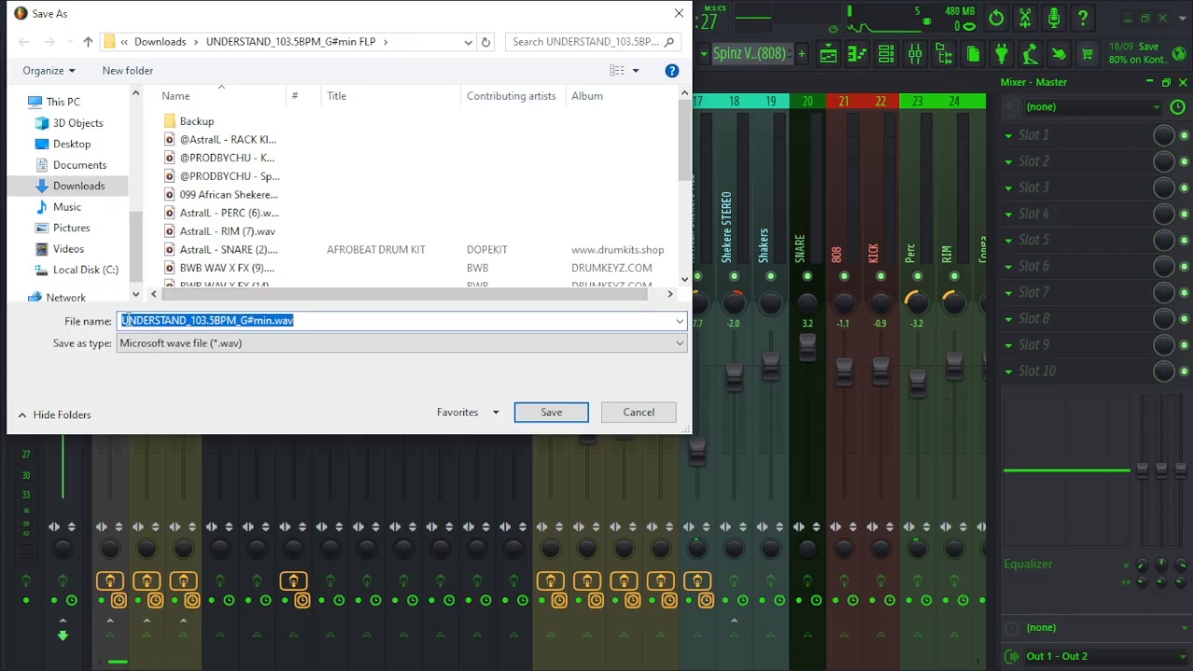
Try replacing "min" with "MAAAAAAAAJ" in the export file name.
click(299, 318)
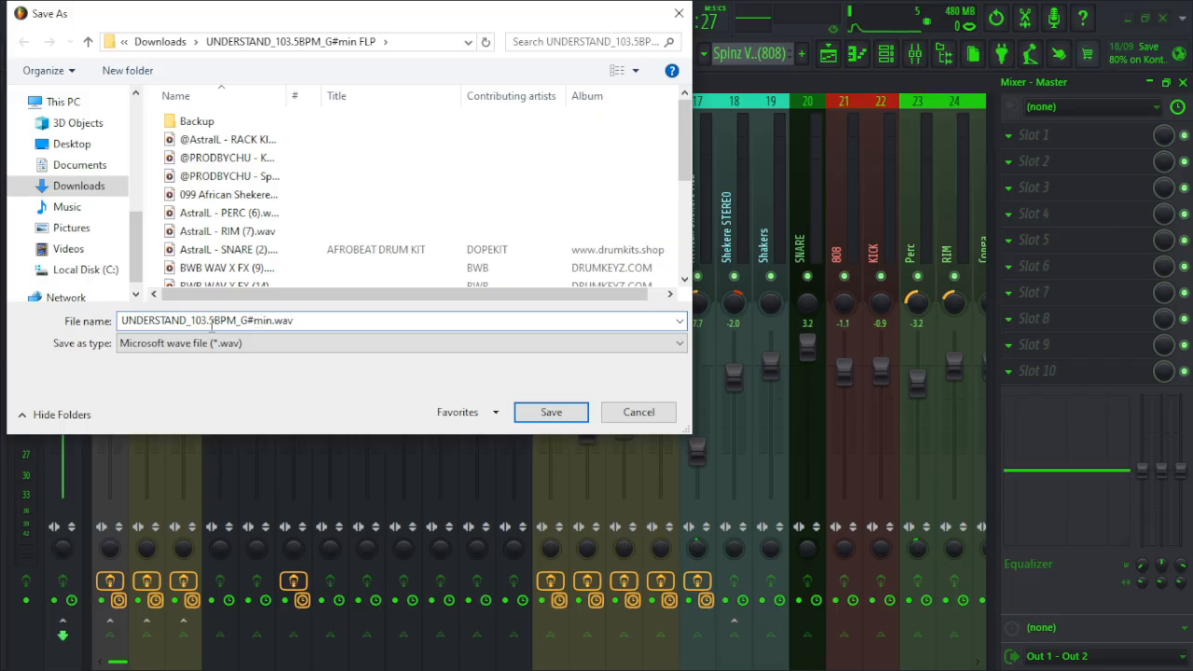
double_click(257, 322)
click(256, 322)
drag(255, 321, 271, 324)
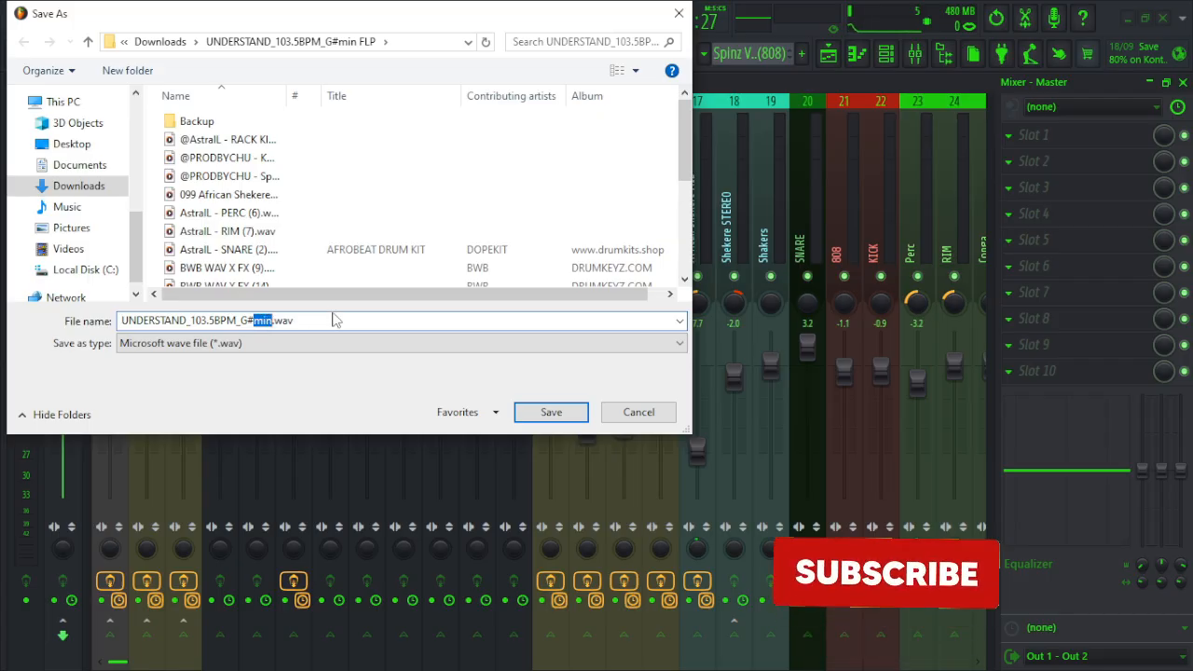
text(MAAAAAAAAJ)
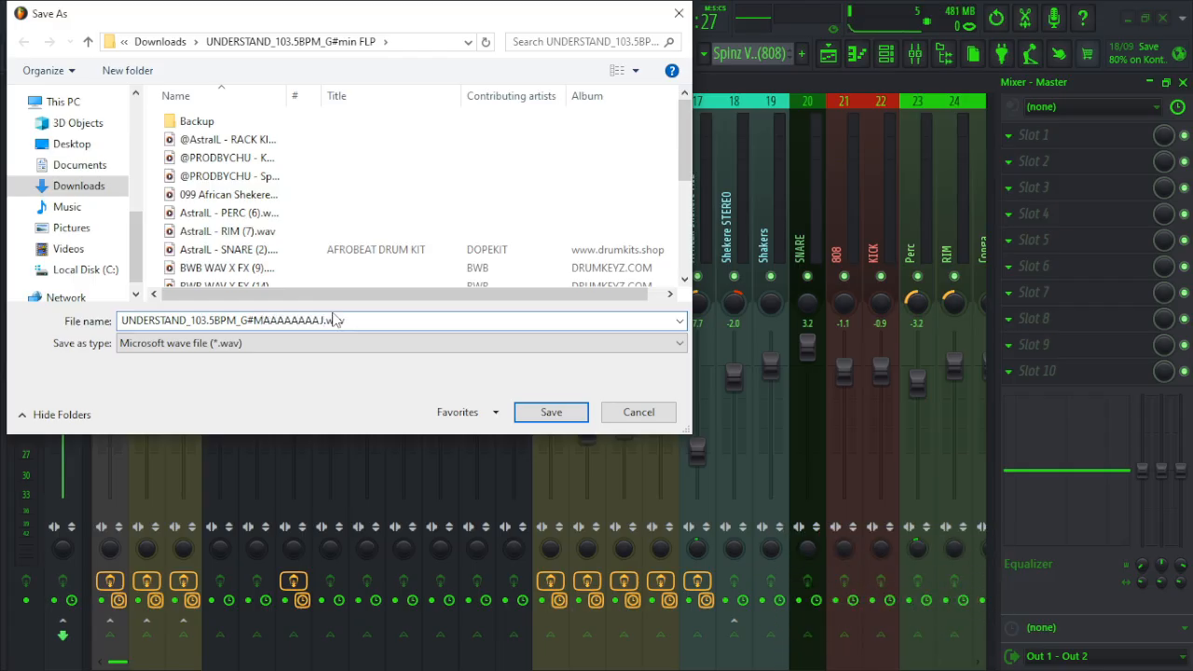
Restore "min" as the key suffix in the export file name.
key(BackSpace)
key(BackSpace)
key(BackSpace)
key(BackSpace)
key(BackSpace)
key(BackSpace)
text(.)
text(min)
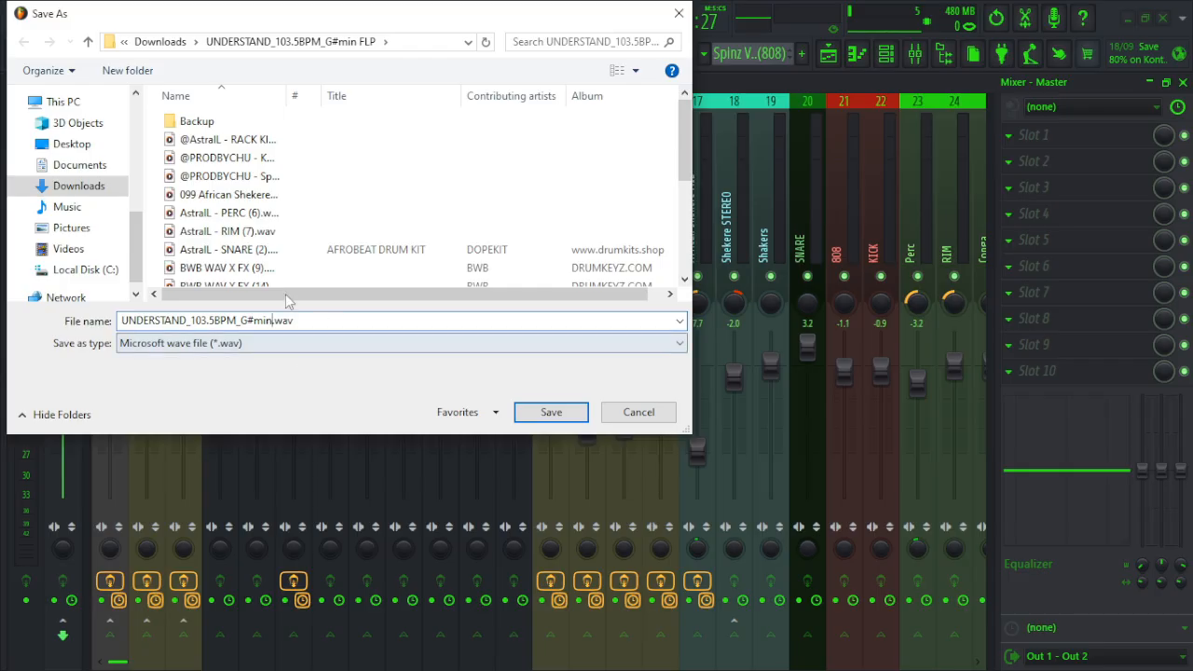
Accept UNDERSTAND_103.5BPM_G#min.wav as the export file and add MP3 as a second output format.
scroll(227, 268, down, 5)
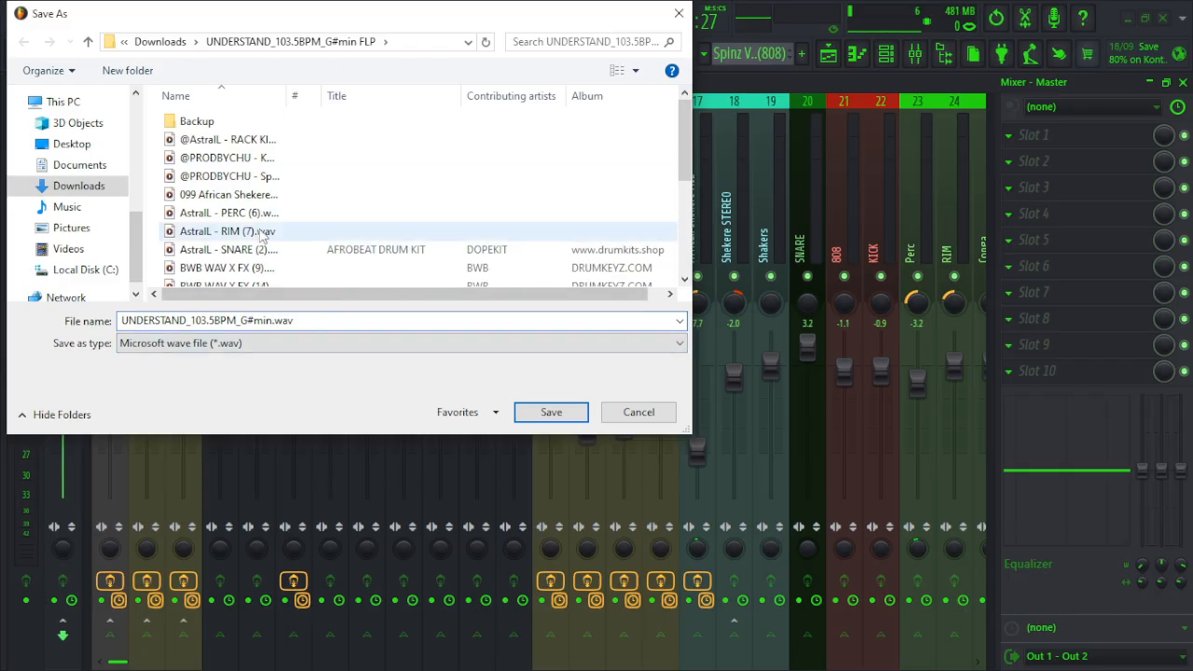
click(548, 412)
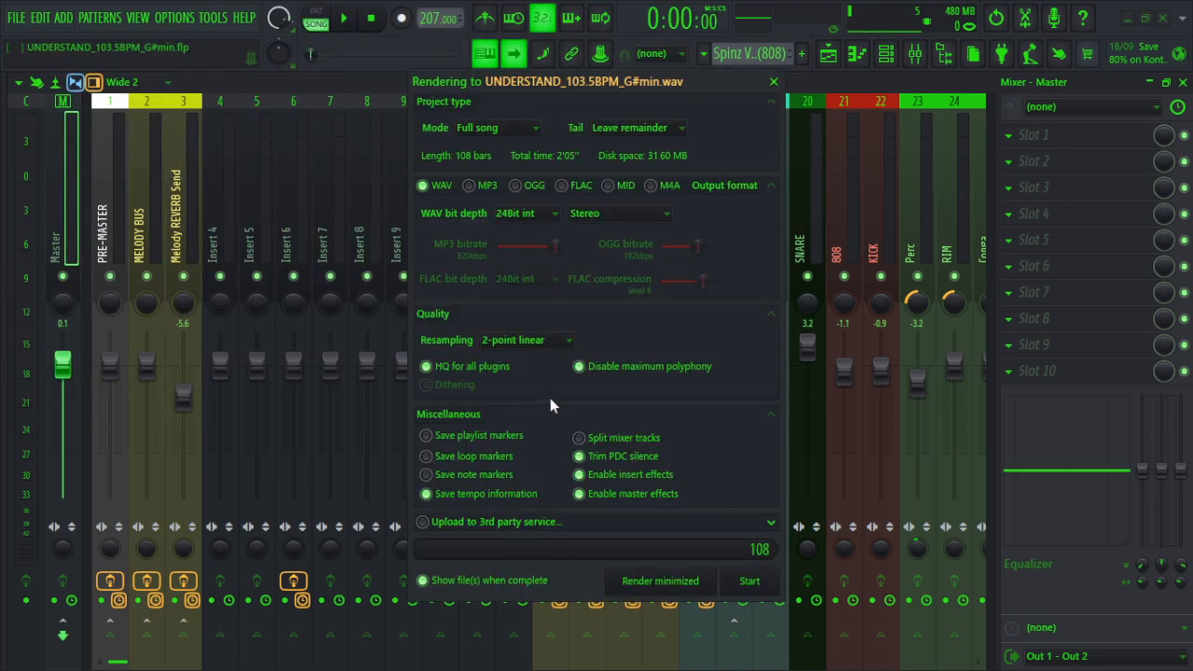
click(484, 191)
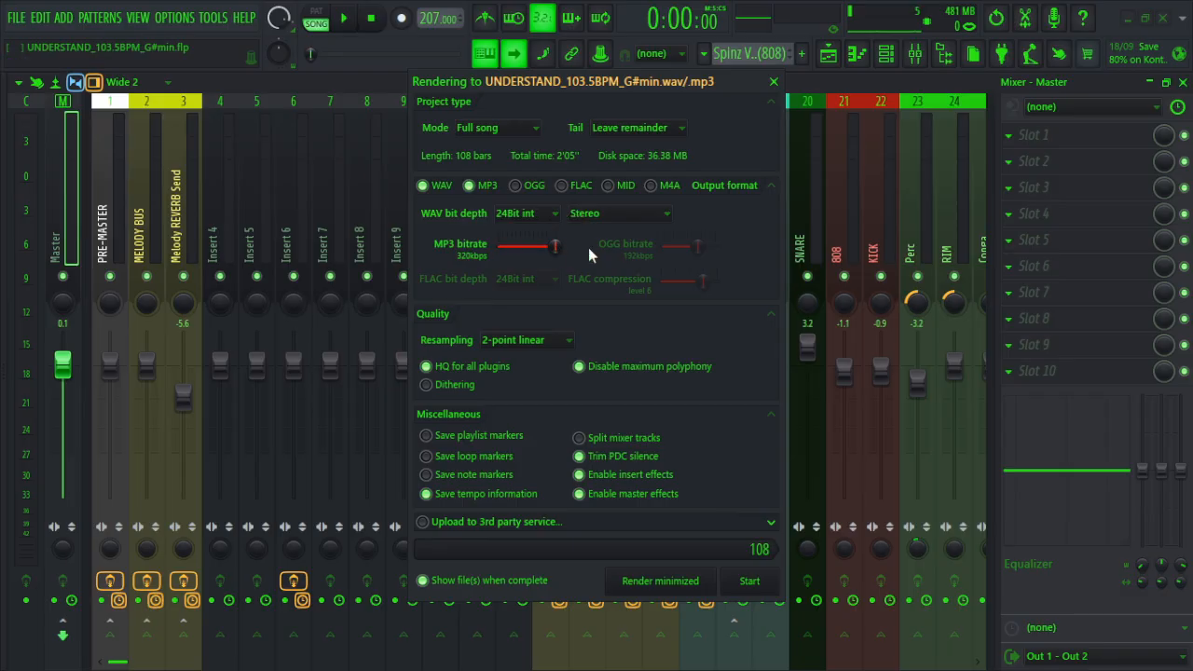
click(554, 215)
click(539, 250)
Set the resampling quality to 32-point sinc and start rendering the full song.
click(514, 342)
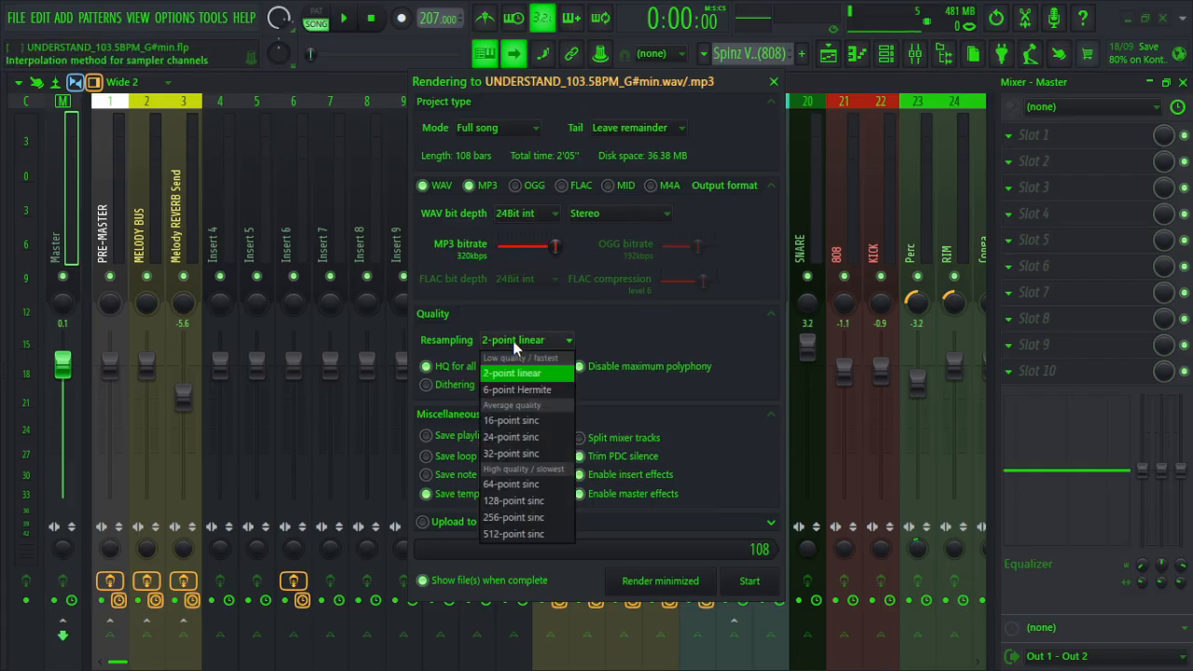
click(526, 456)
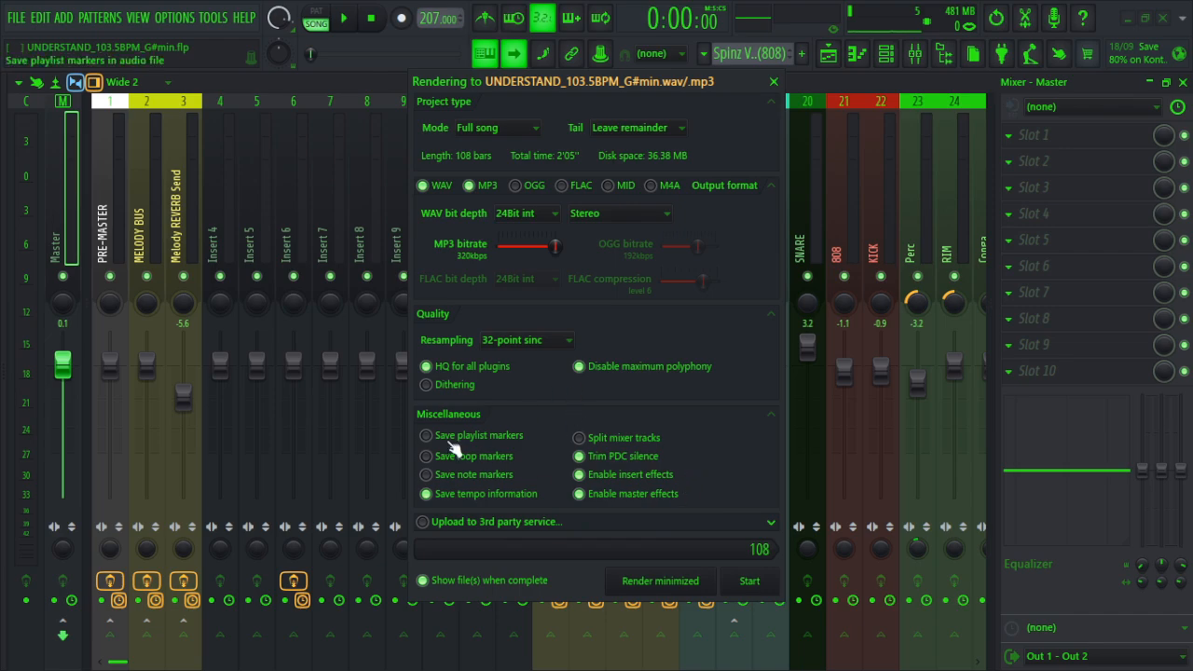
click(756, 580)
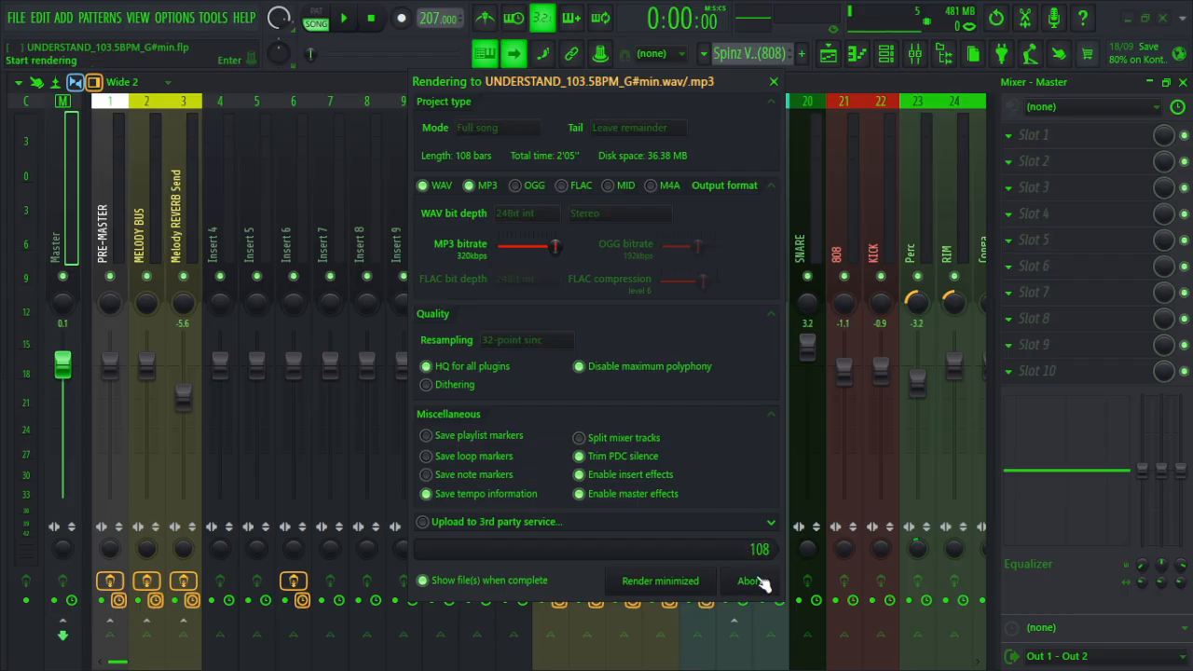
click(492, 581)
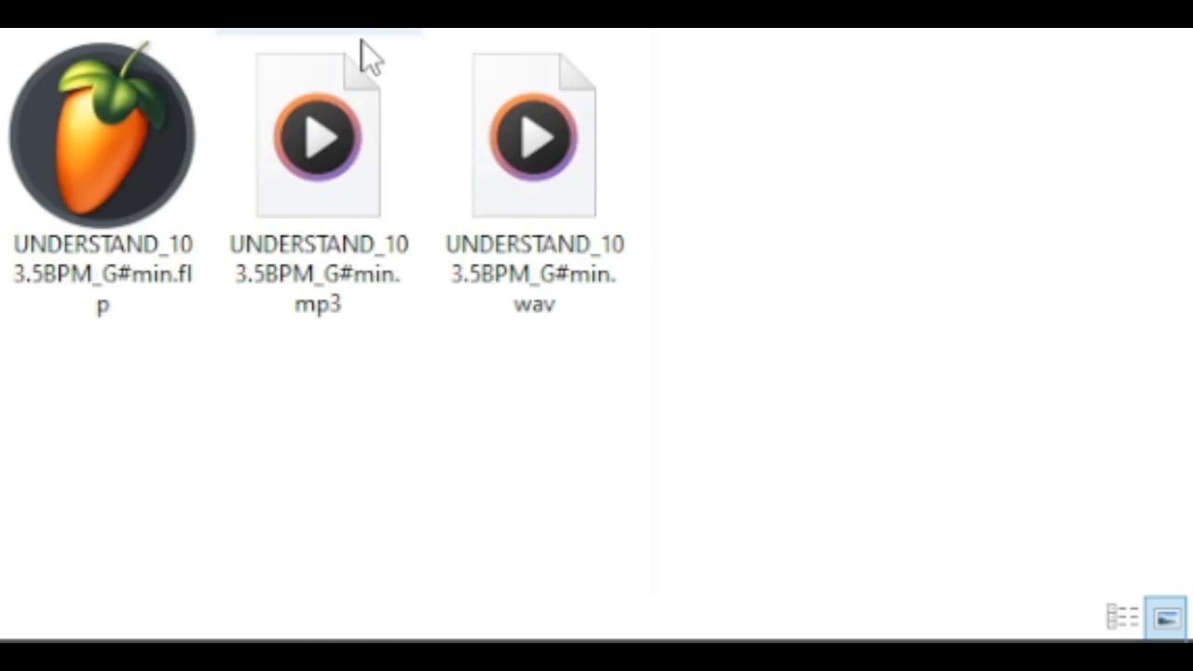
Locate and select the rendered MP3 and WAV files of UNDERSTAND_103.5BPM_G#min in the output folder.
click(341, 149)
click(524, 183)
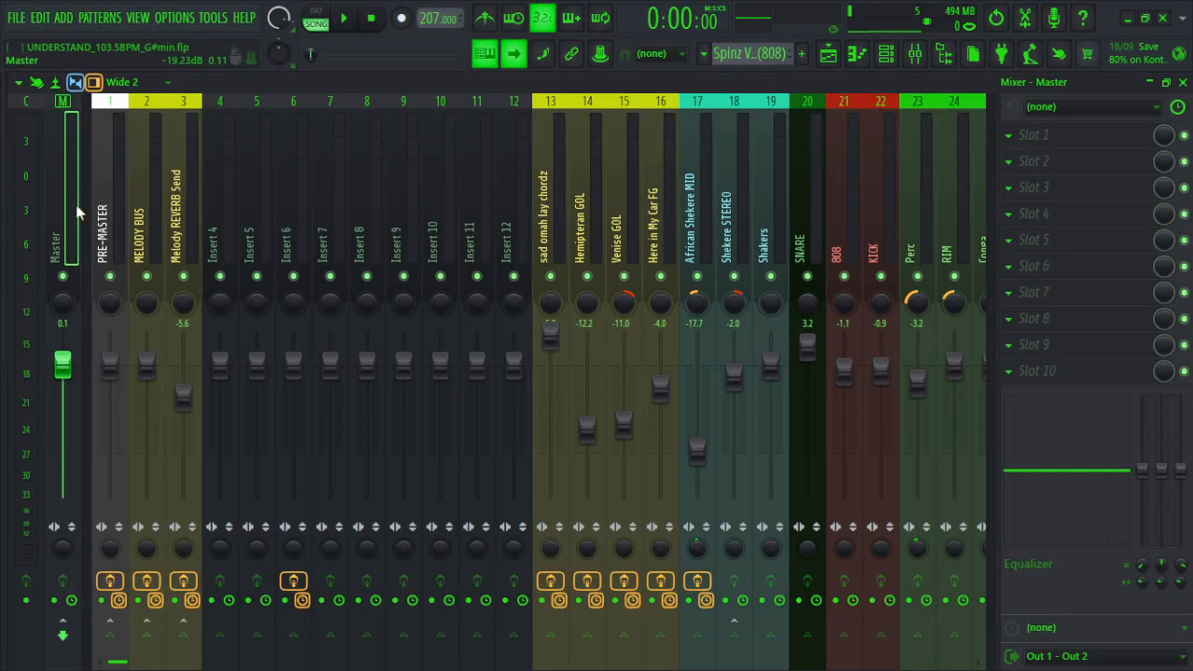
key(alt+Tab)
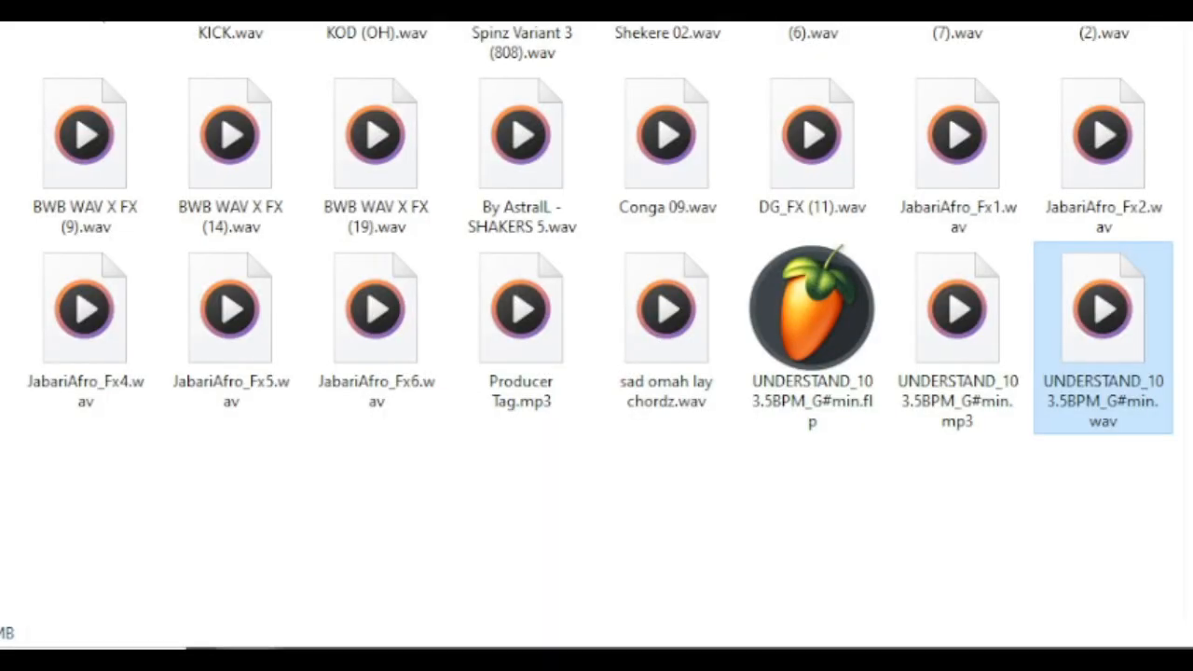
drag(963, 472, 1127, 314)
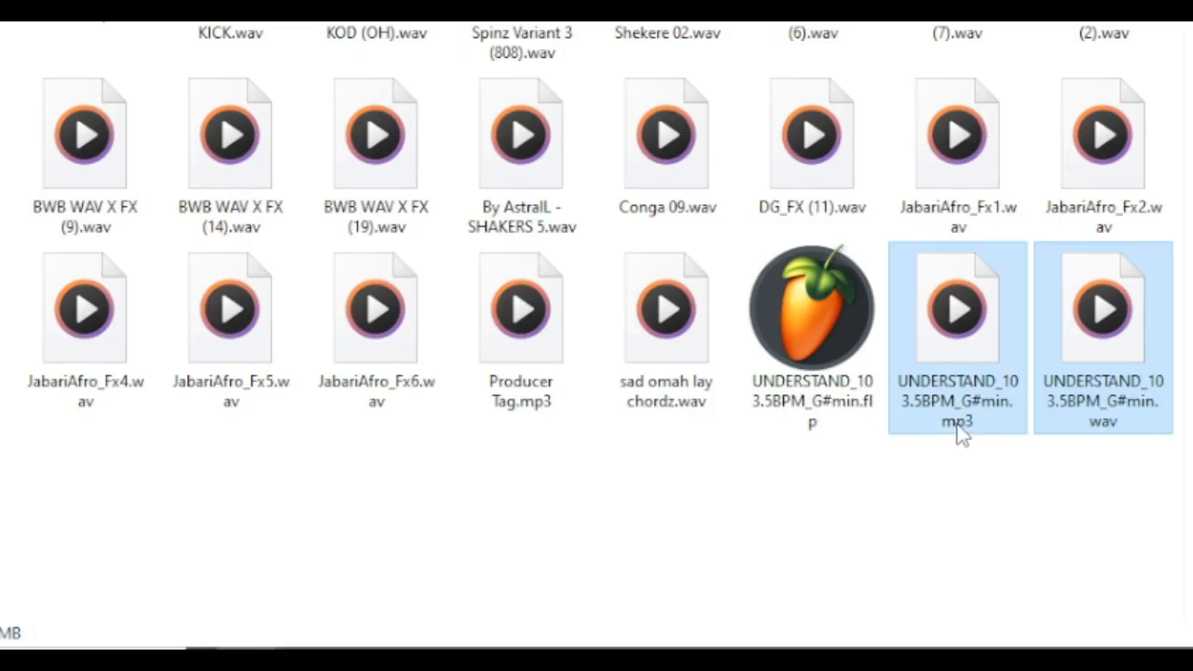
mouse_move(966, 427)
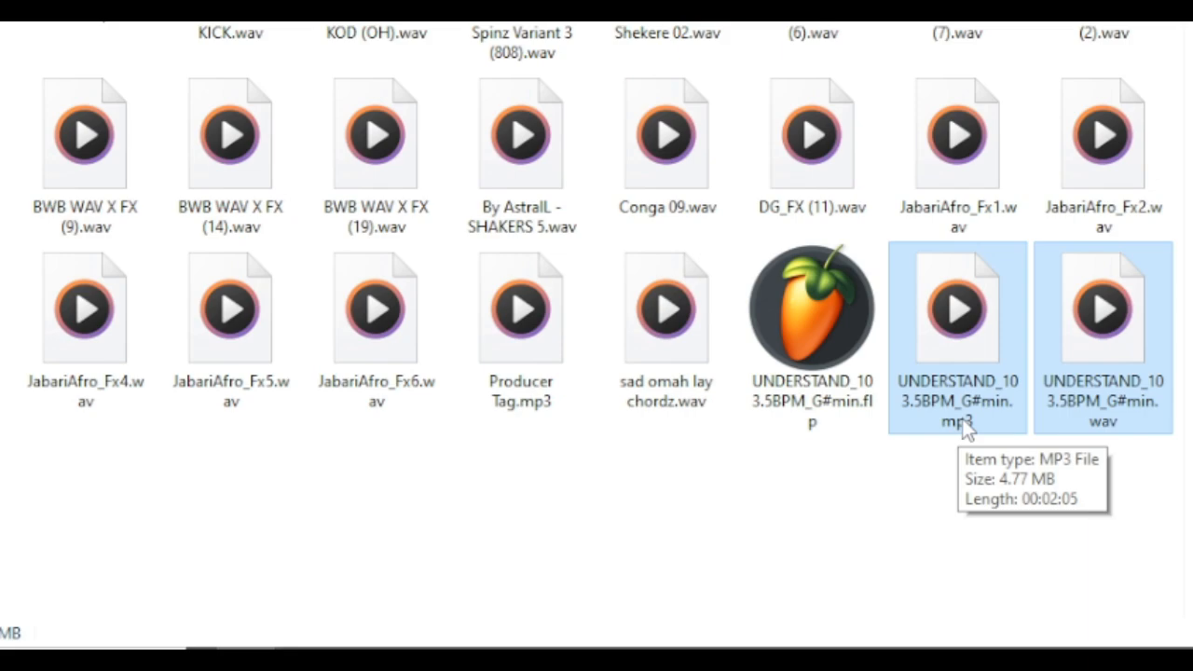
drag(963, 489, 1114, 344)
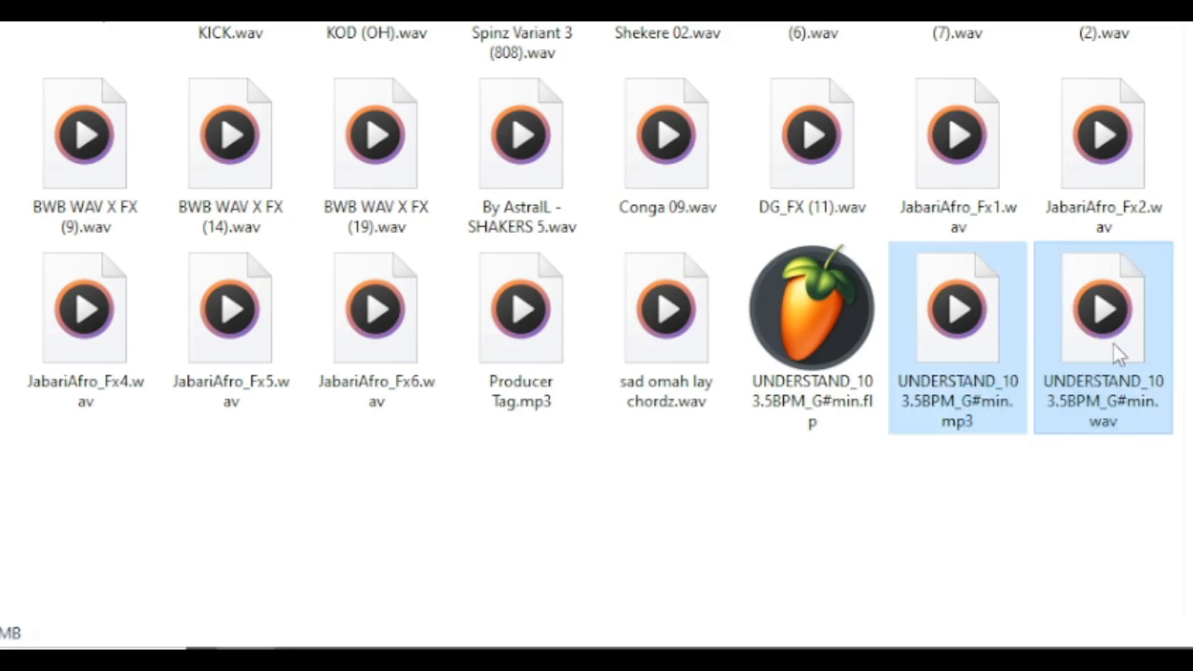
Return to FL Studio and add Maximus and Fruity soft clipper to the first two effect slots of the Master track.
mouse_move(1115, 350)
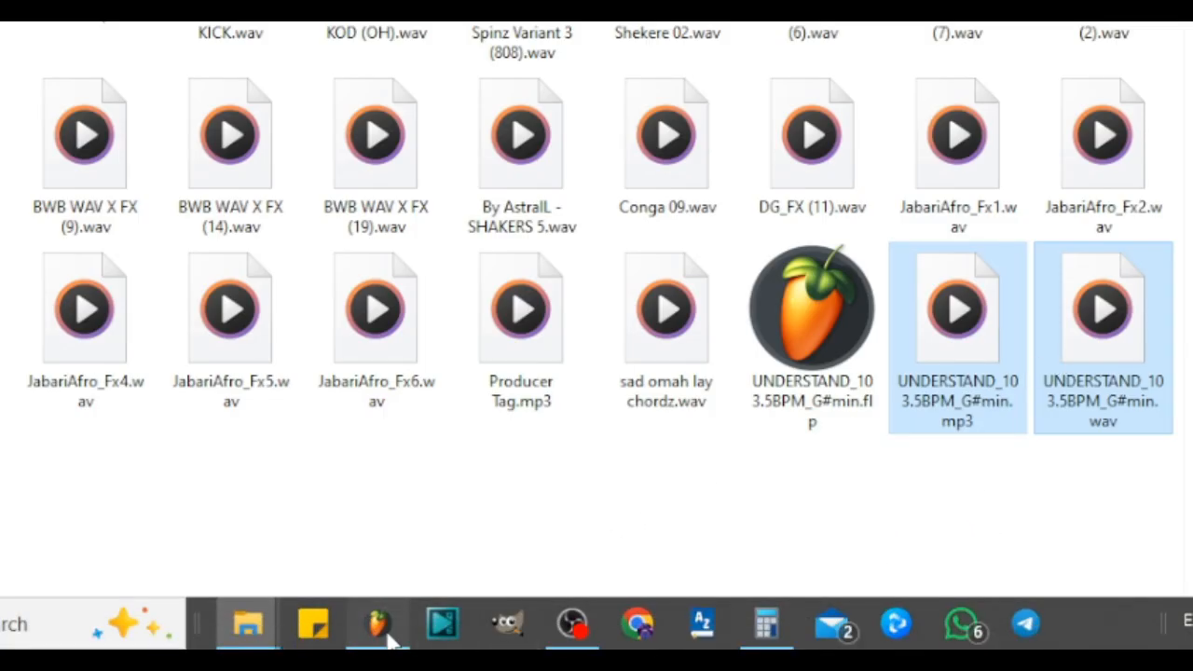
click(376, 621)
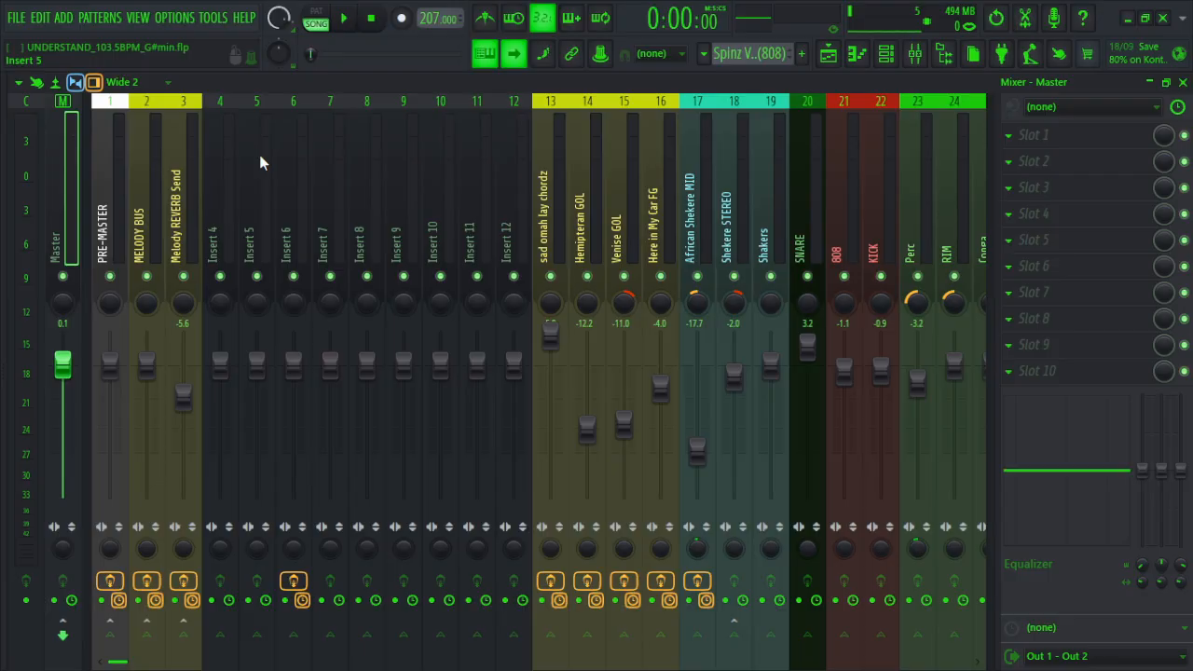
click(1077, 140)
click(1078, 143)
click(1075, 141)
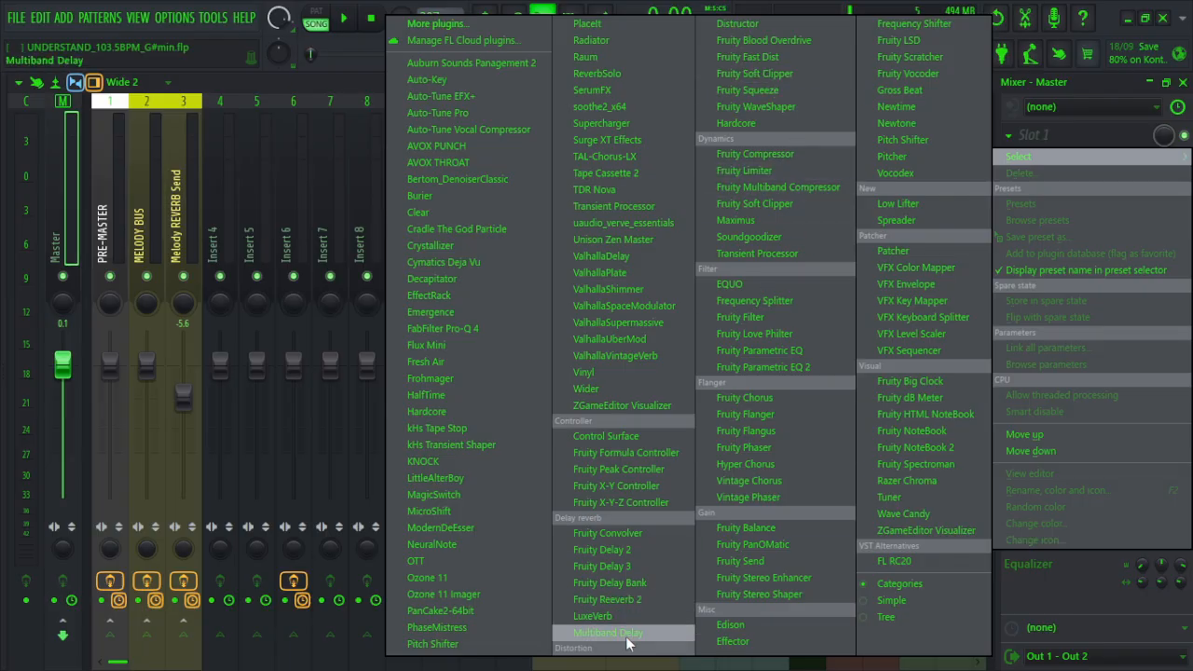
click(801, 80)
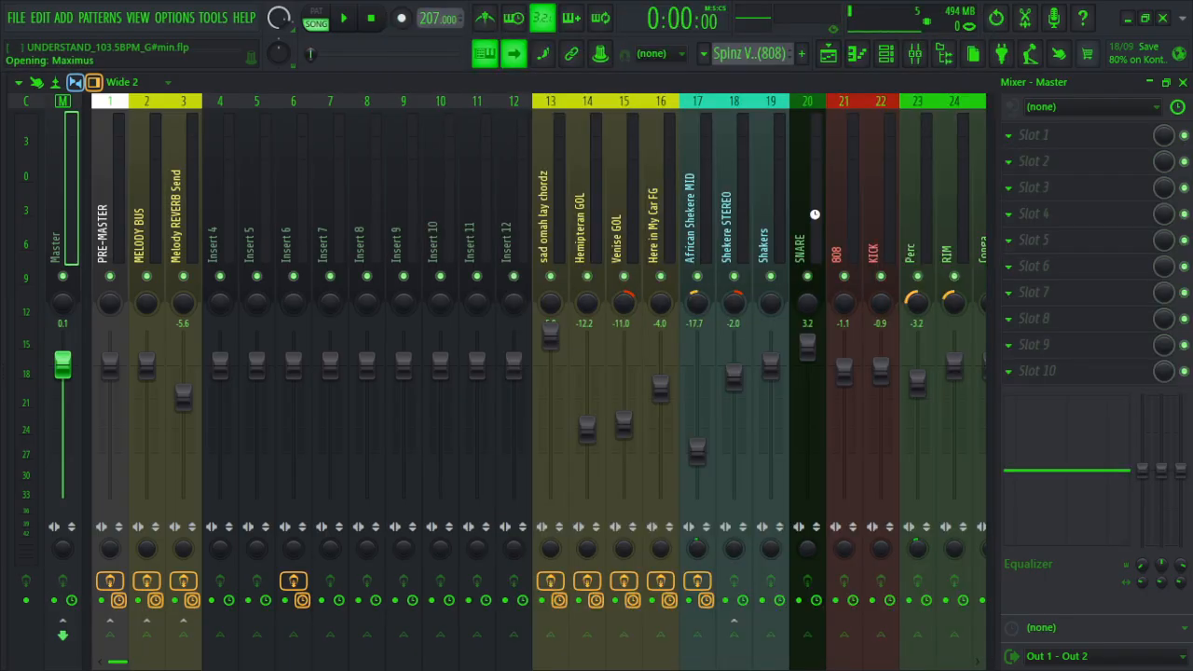
click(1056, 165)
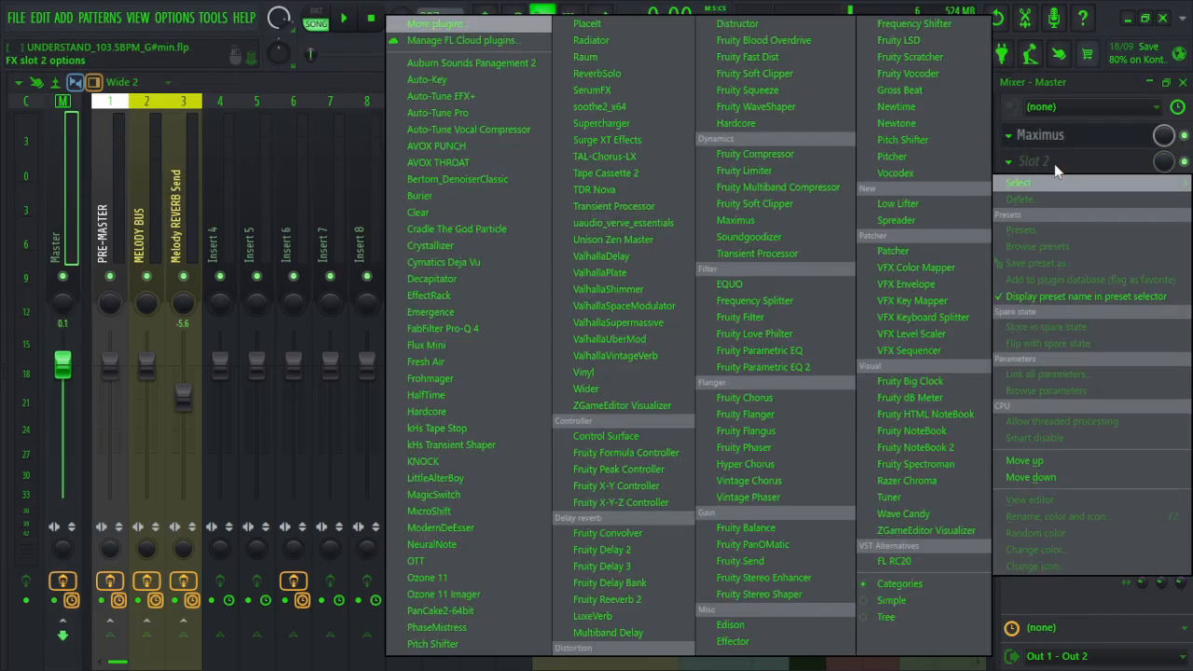
click(826, 203)
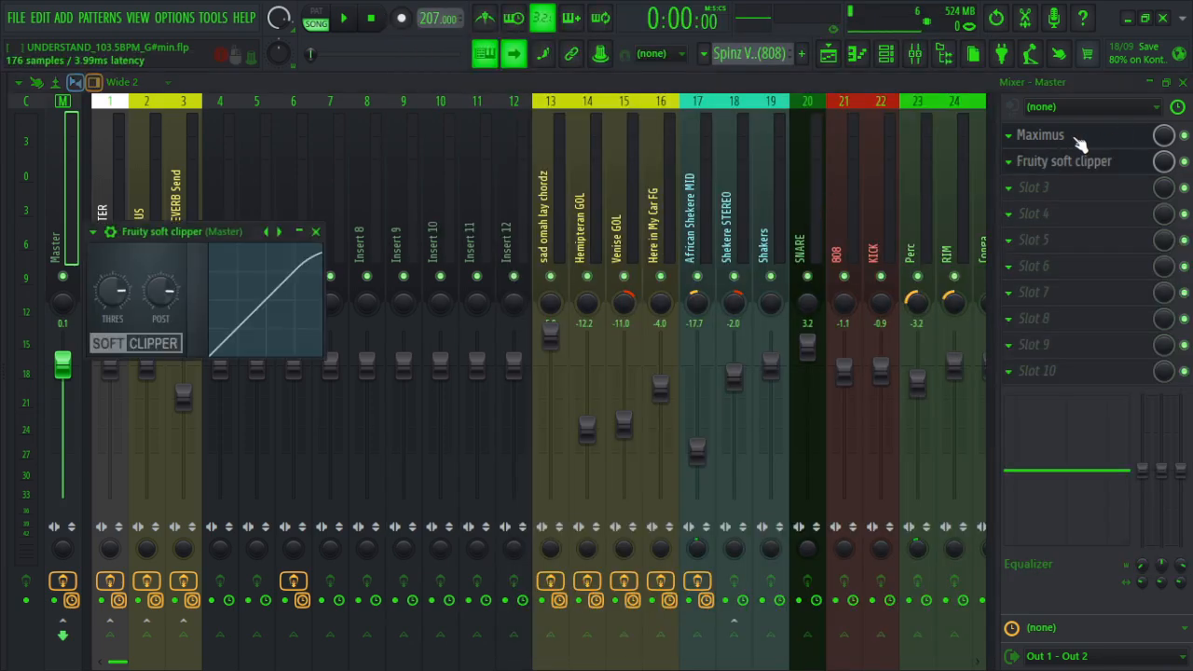
Load the "Master aid 1" mastering preset in Maximus and move its window over the middle mixer tracks.
click(1037, 137)
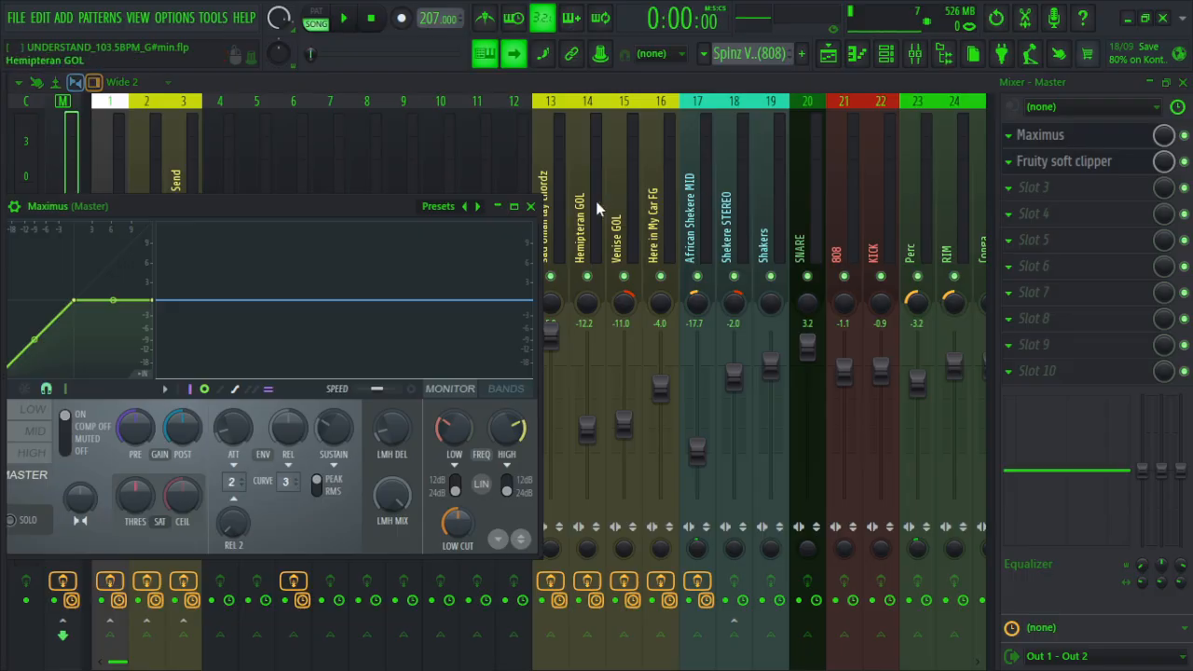
click(443, 206)
mouse_move(501, 266)
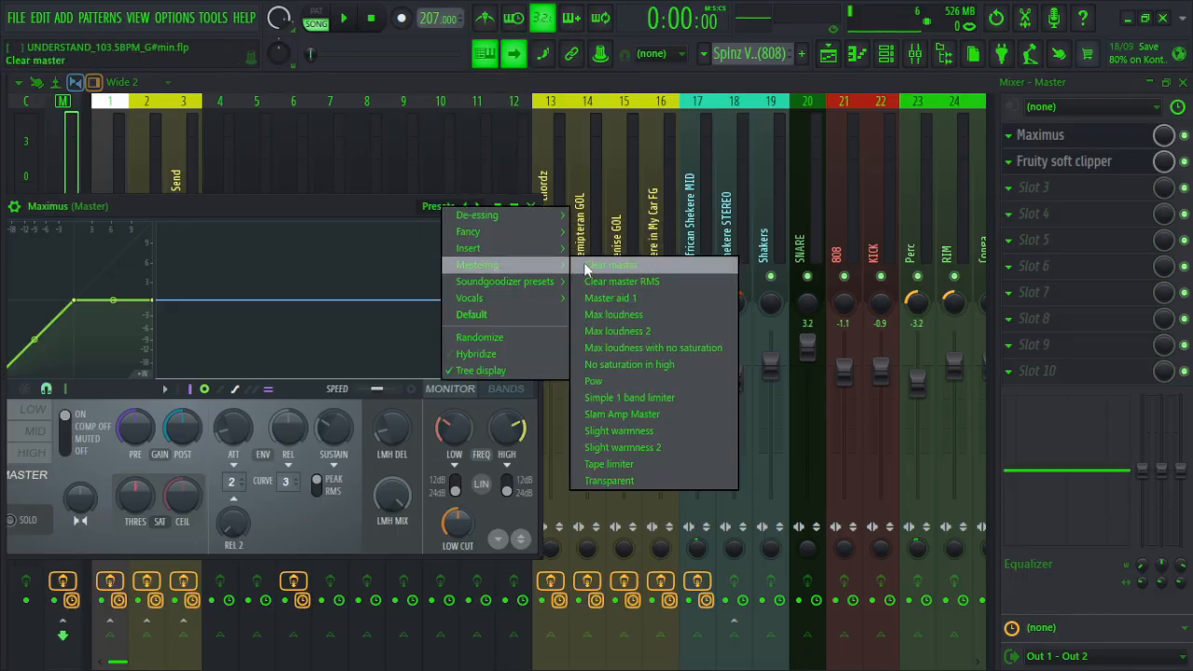
click(666, 305)
drag(356, 201, 708, 181)
Set the playback position to bar 17 in the playlist, audition the song from there and return to the mixer.
key(space)
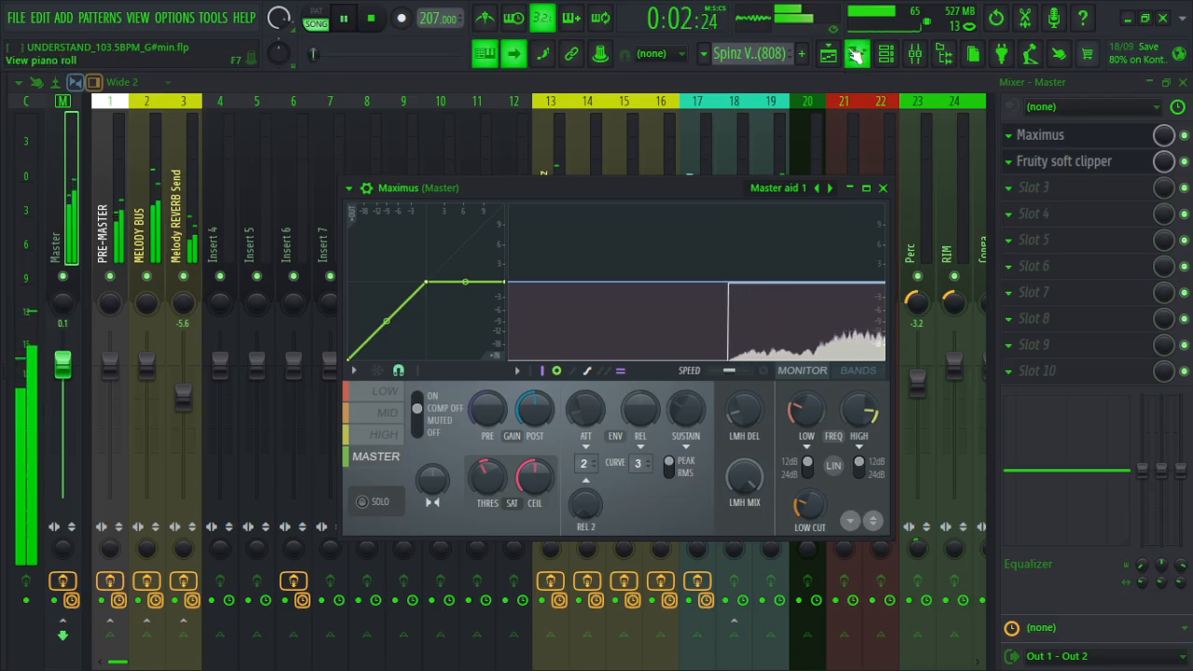
click(829, 53)
click(373, 122)
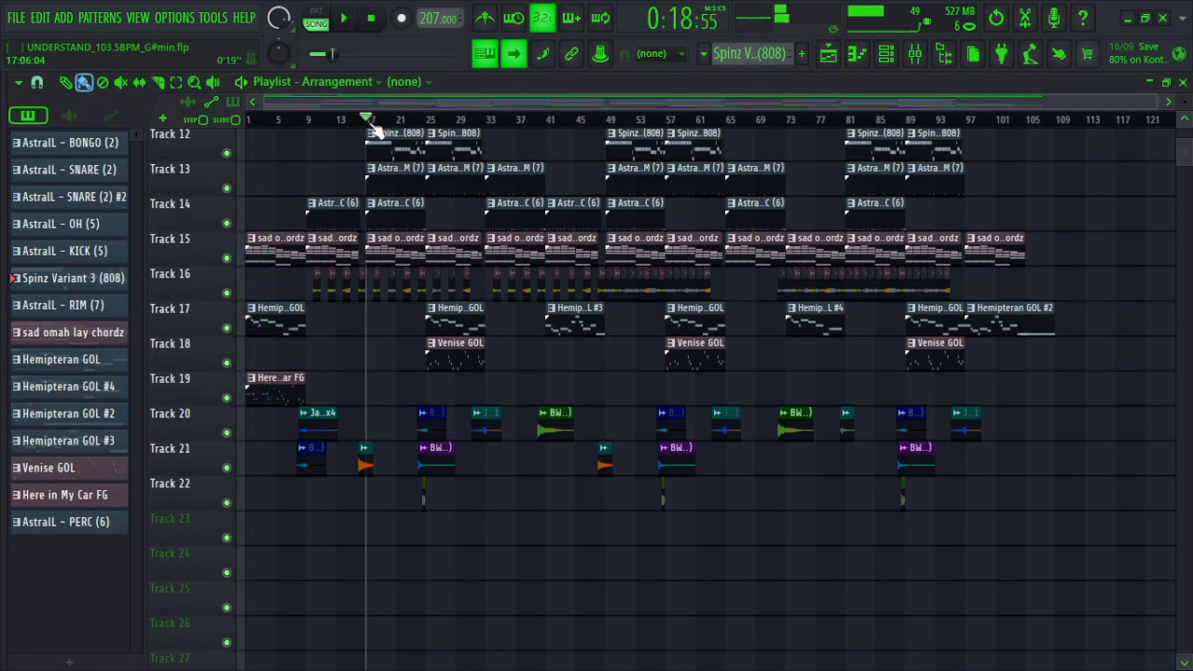
scroll(373, 122, up, 2)
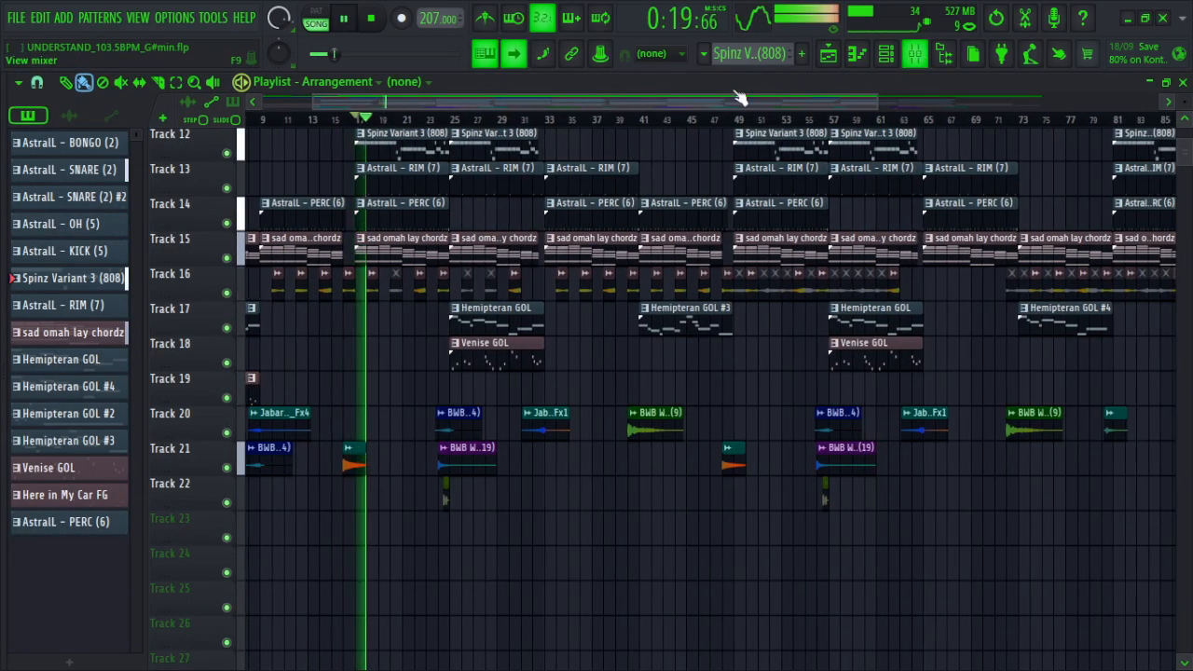
click(916, 55)
key(space)
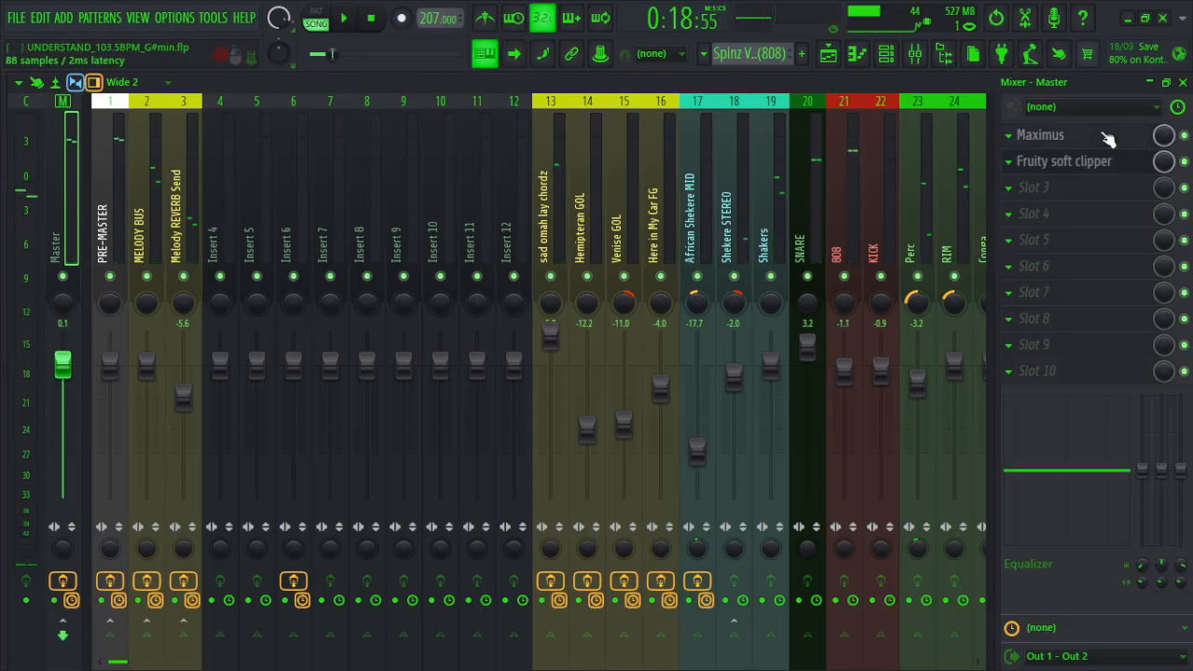
Adjust the low band's pre gain and raise its saturation threshold in the master's Maximus while the song plays.
click(1108, 138)
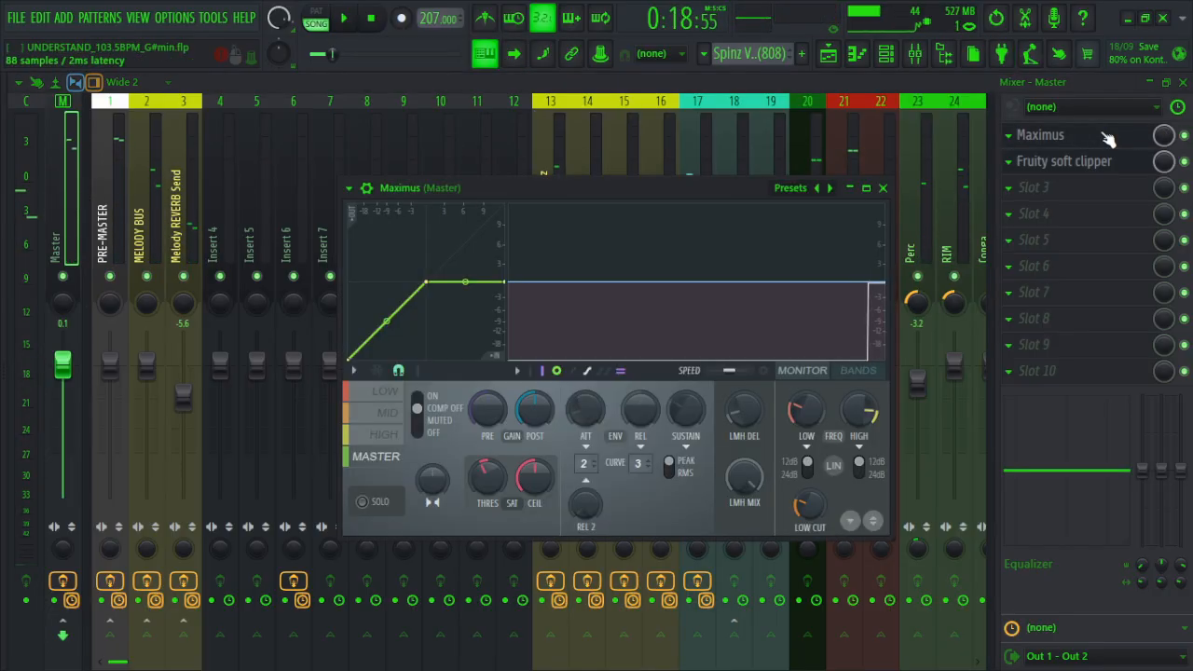
key(space)
click(387, 394)
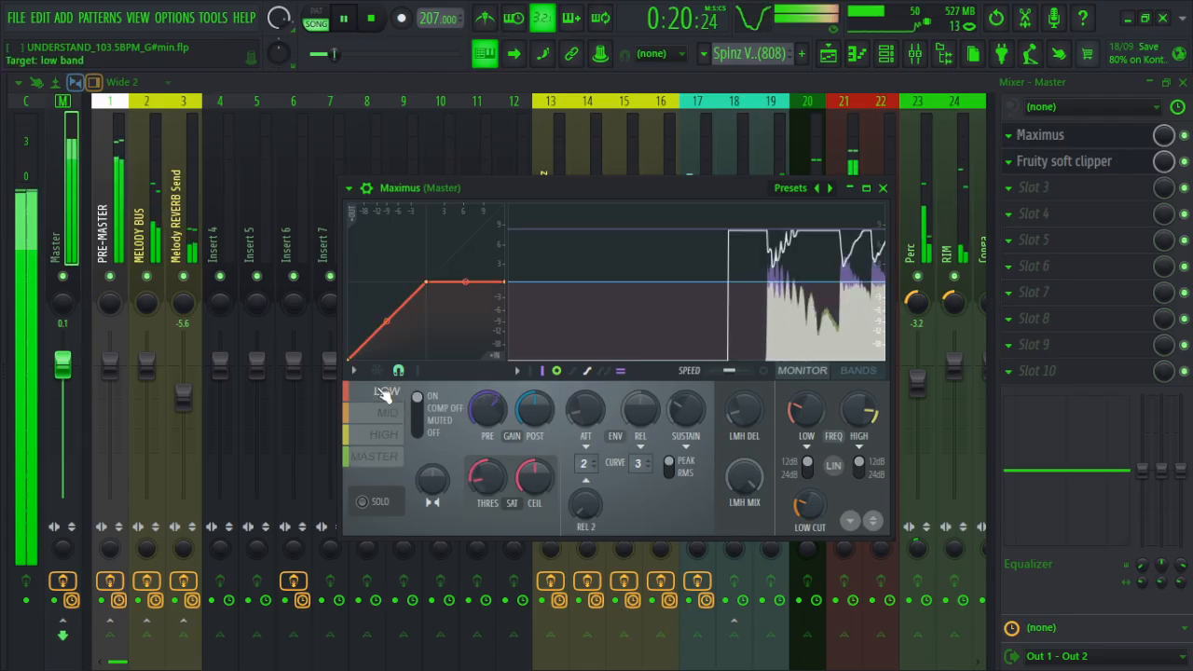
drag(488, 411, 488, 416)
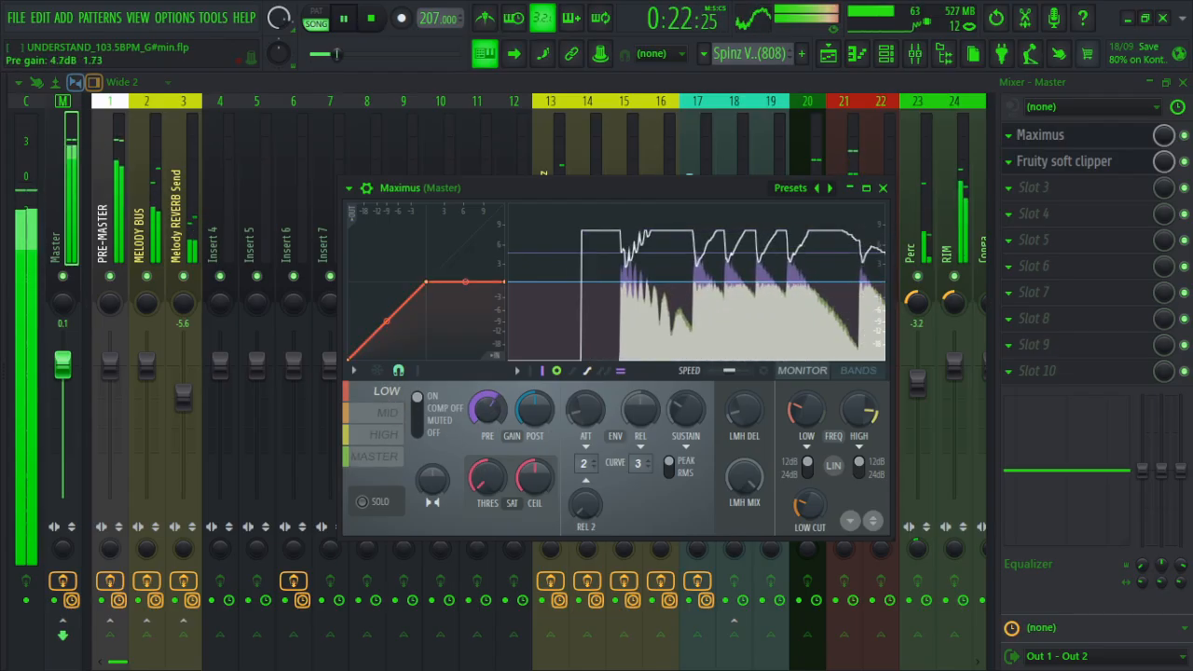
drag(489, 482, 489, 406)
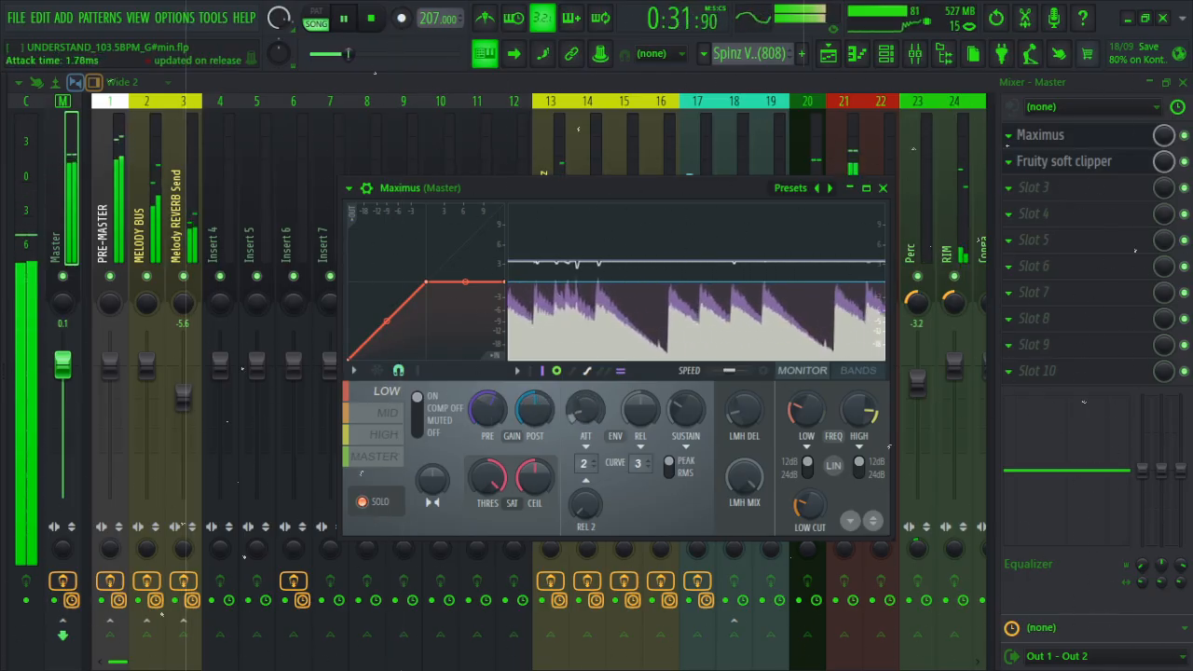
Set the Maximus mid band's pre gain to about 2.4 dB and adjust its saturation ceiling.
click(384, 415)
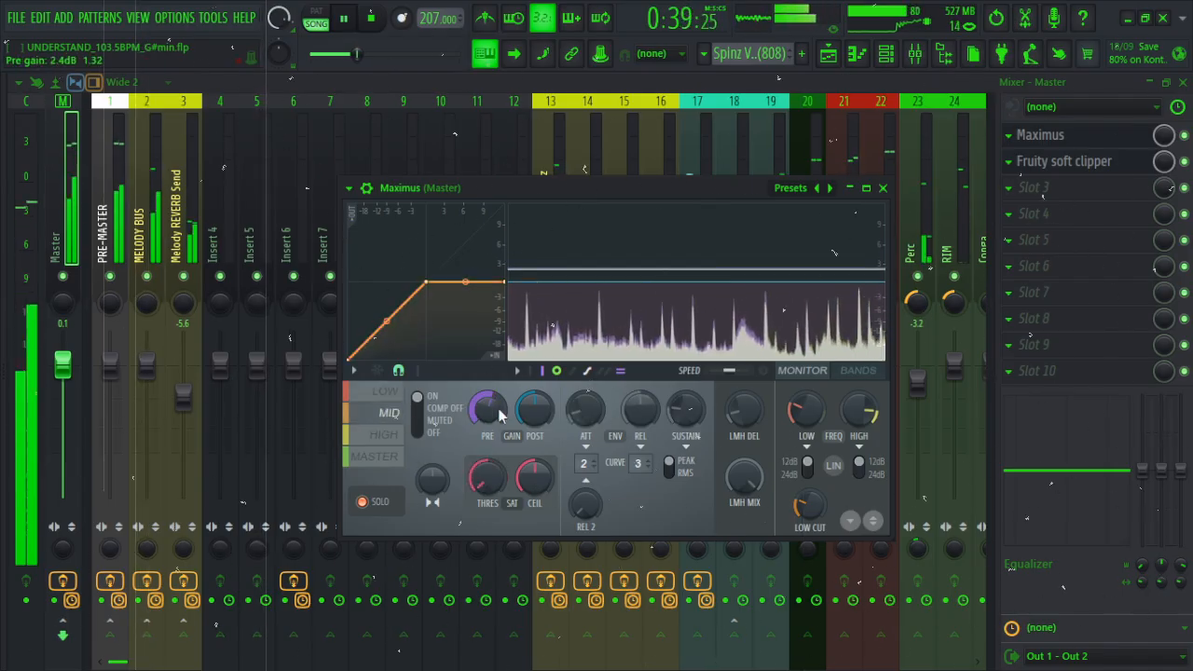
drag(536, 482, 537, 541)
click(384, 436)
Show the frequency bands in Maximus, lower the low band's crossover frequency and raise the low cut.
click(385, 391)
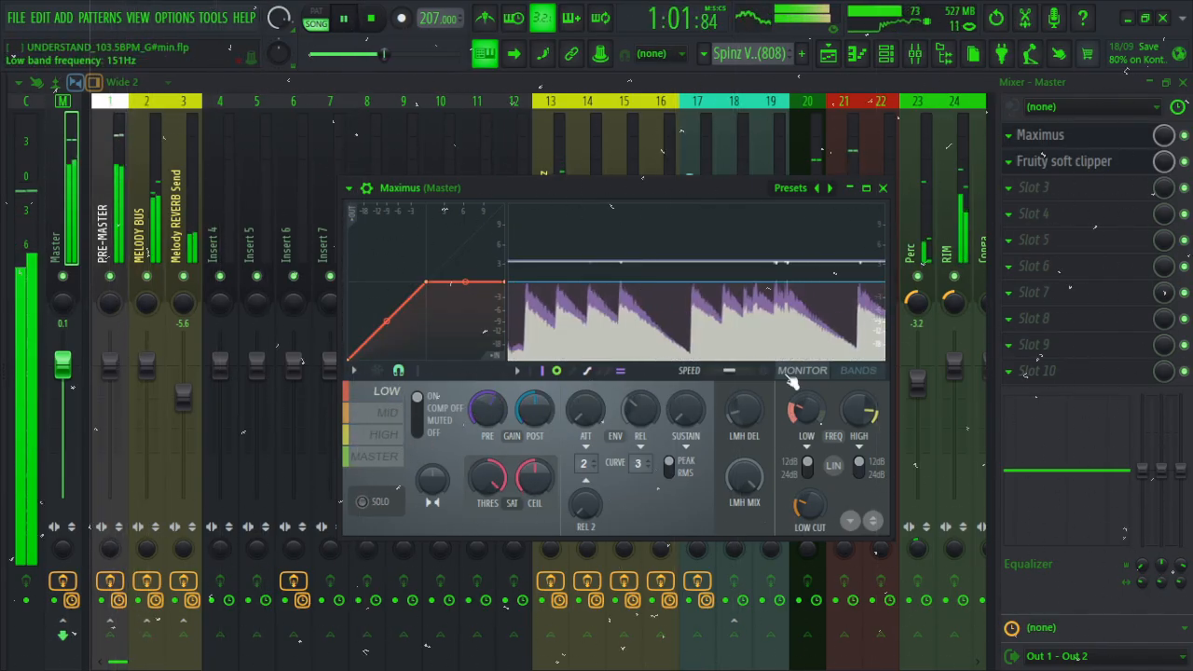
click(858, 370)
drag(807, 410, 806, 419)
mouse_move(809, 506)
mouse_down()
mouse_move(810, 483)
mouse_move(809, 494)
mouse_up()
click(883, 188)
click(1072, 137)
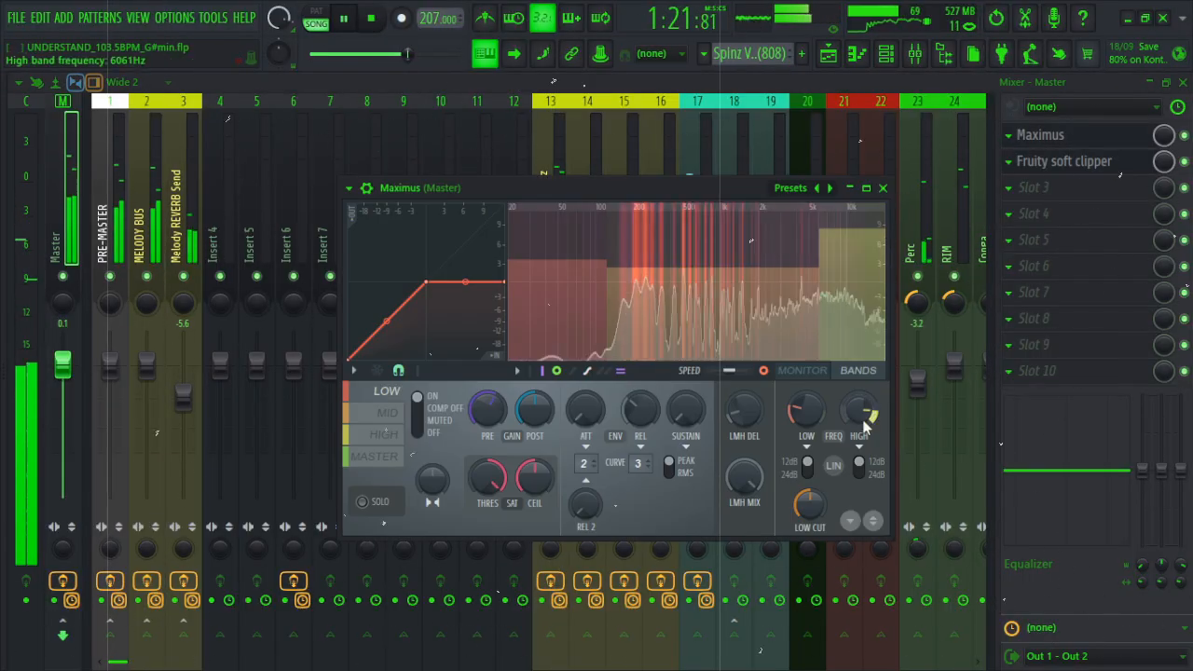
Lower the high band's pre gain in Maximus and stop playback with the plugin open.
click(385, 436)
drag(487, 408, 488, 421)
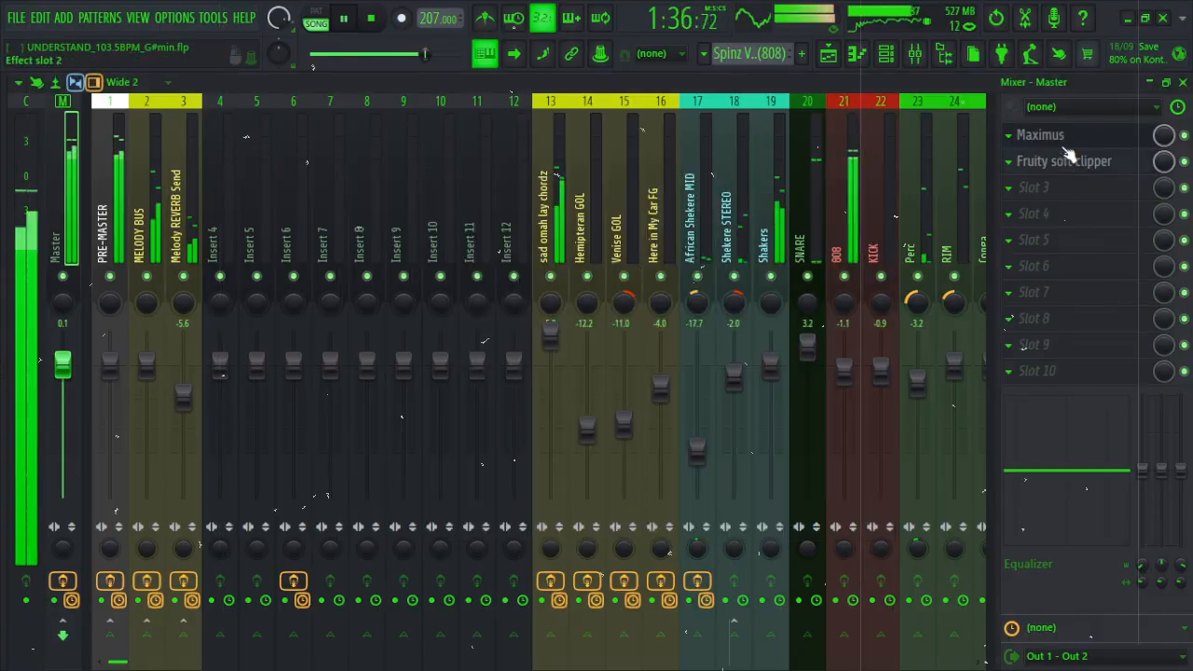
click(1066, 152)
key(space)
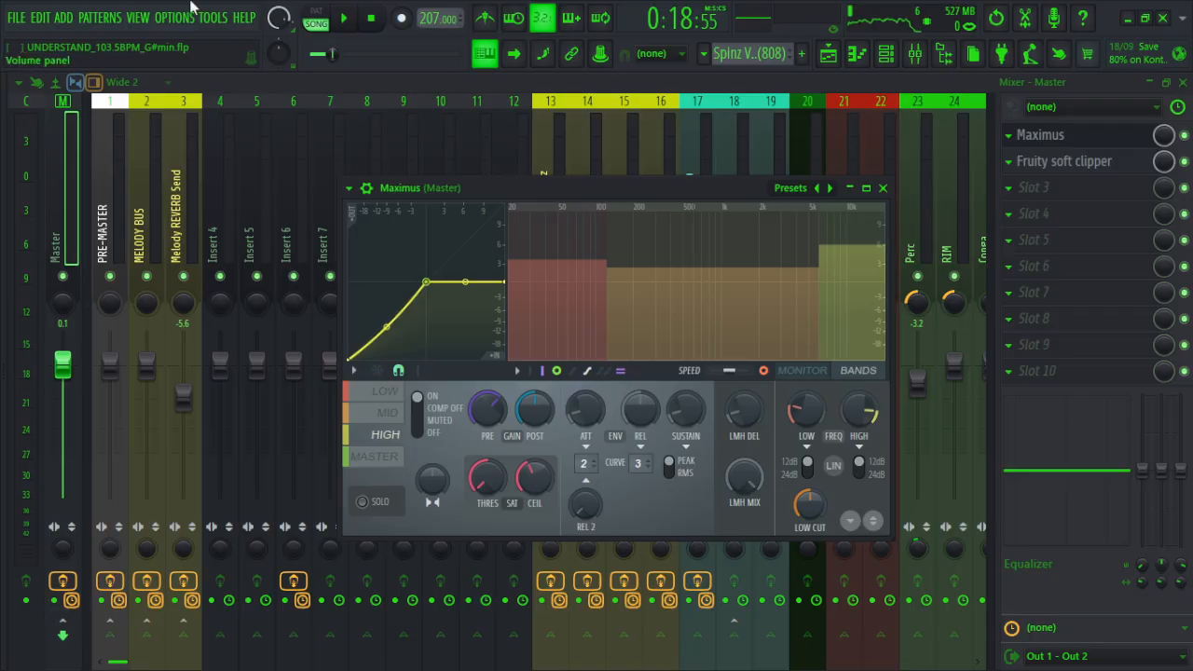
Export the project as an MP3 file named "UNDERSTAND_103.5BPM_G#min PREVIEW.mp3" in the project folder.
click(13, 20)
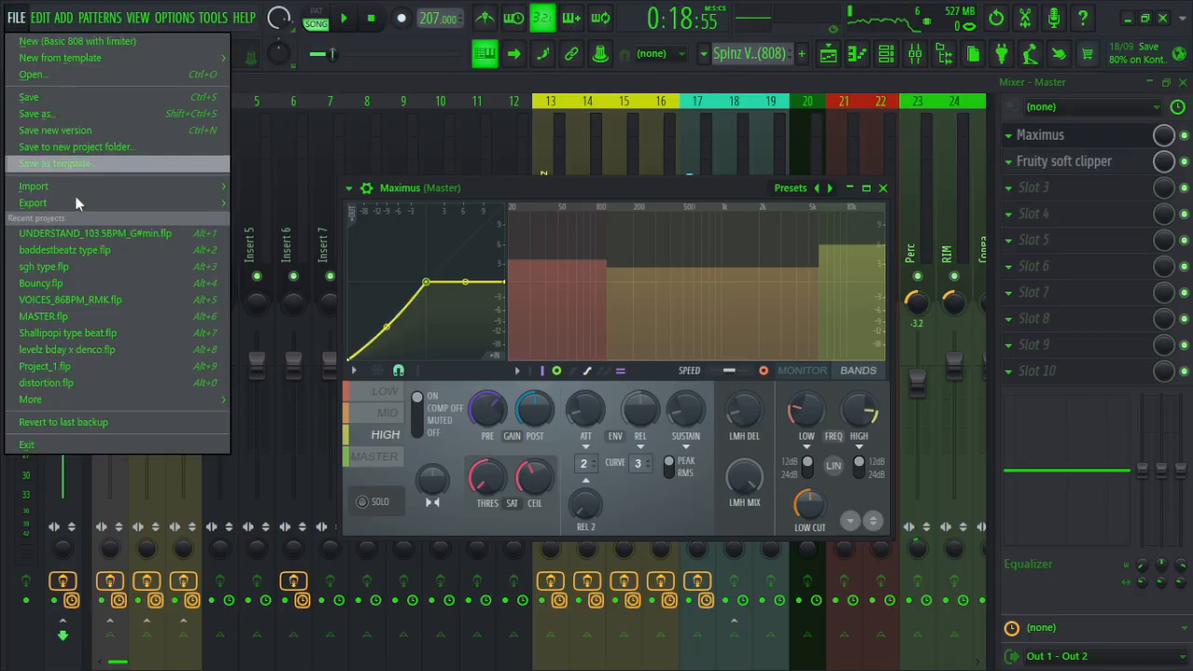
mouse_move(84, 204)
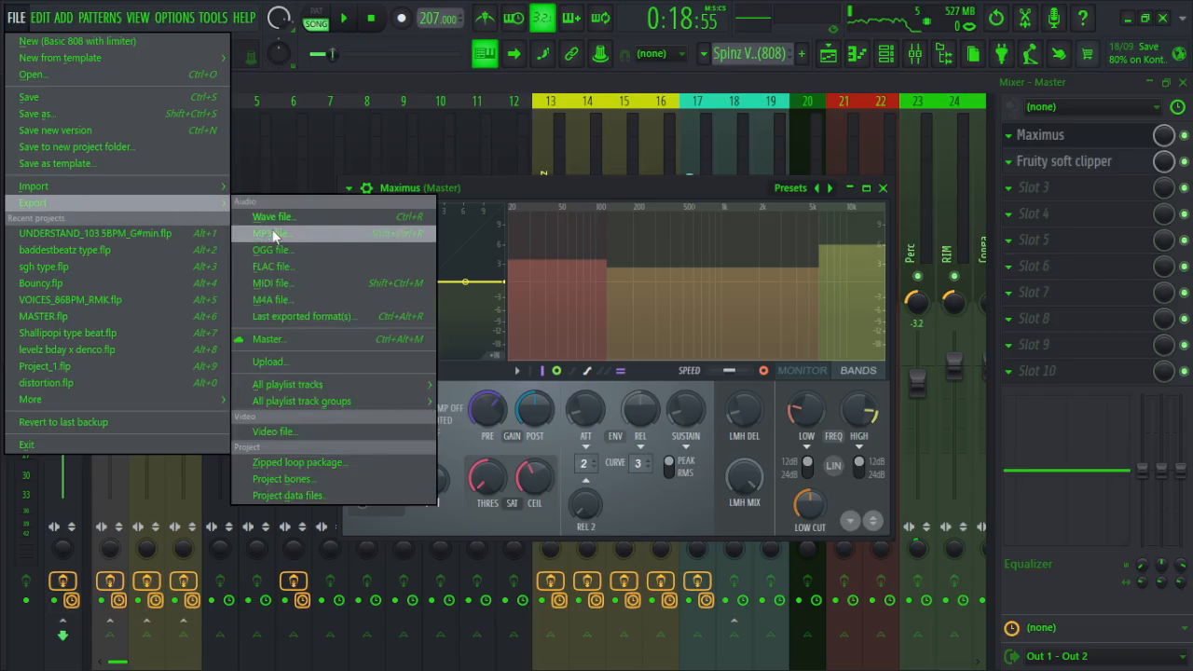
click(273, 236)
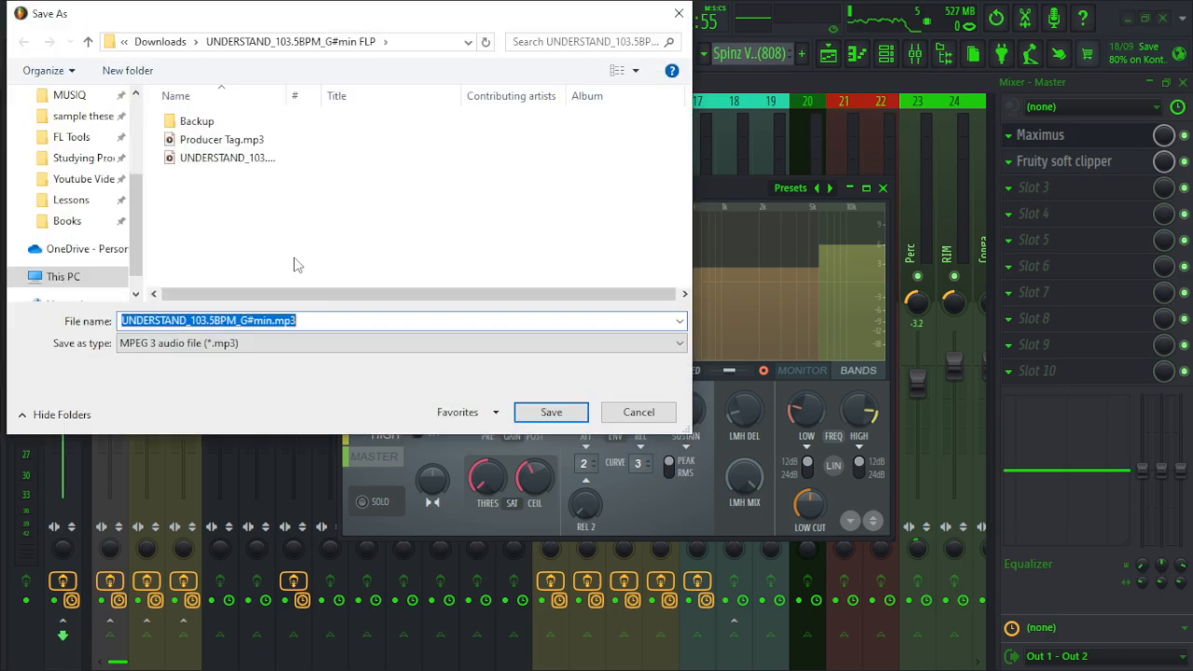
click(281, 320)
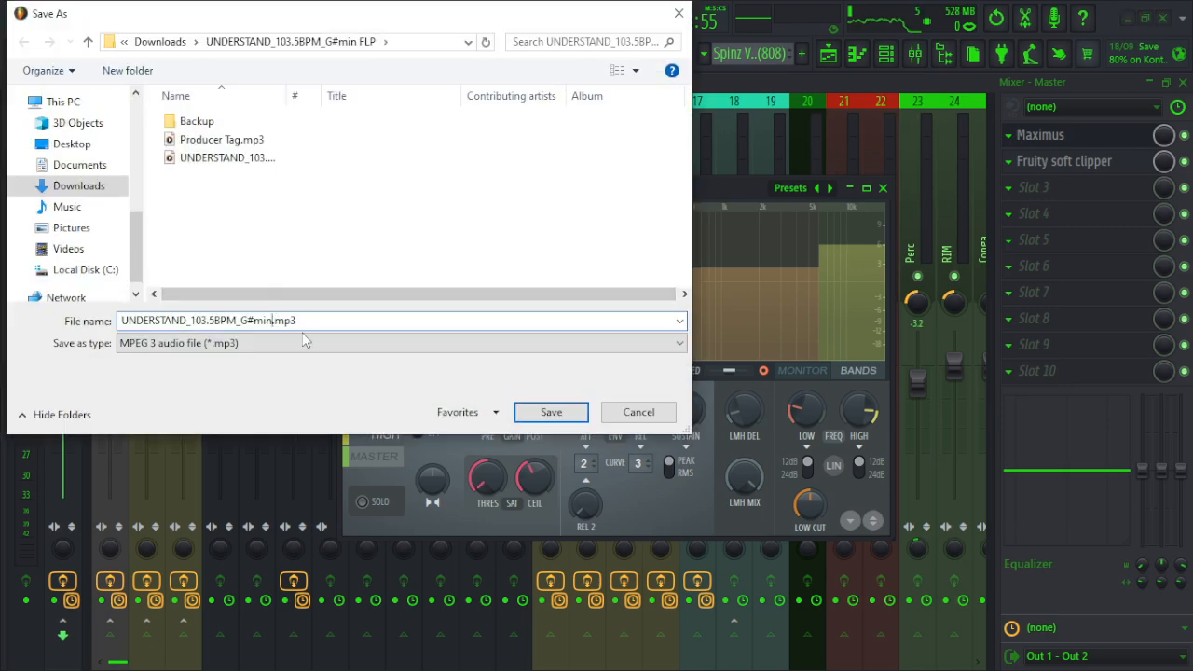
text(PREVIEW)
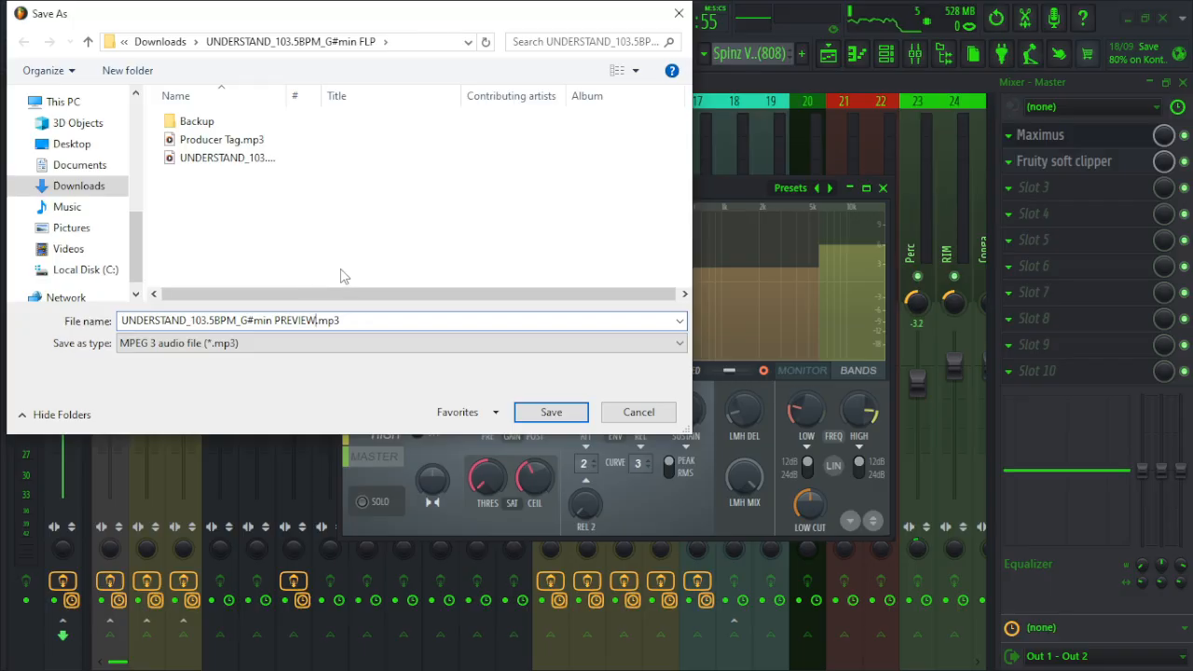
click(553, 412)
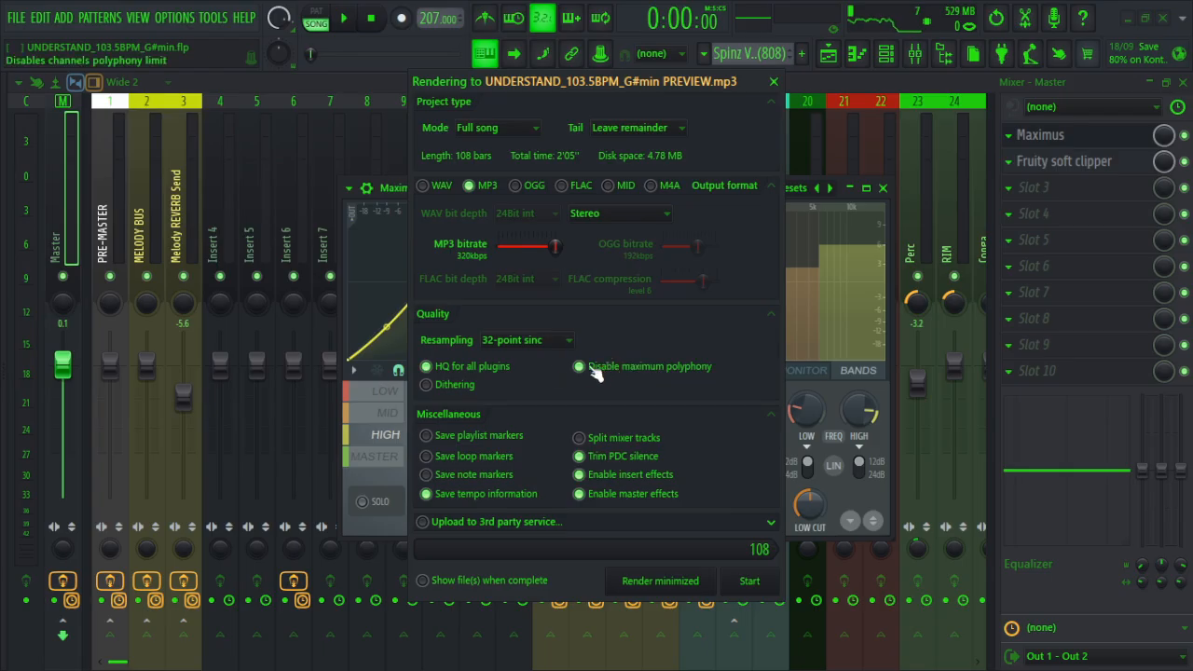
Set the resampling quality to 6-point Hermite and start rendering the preview MP3.
click(568, 341)
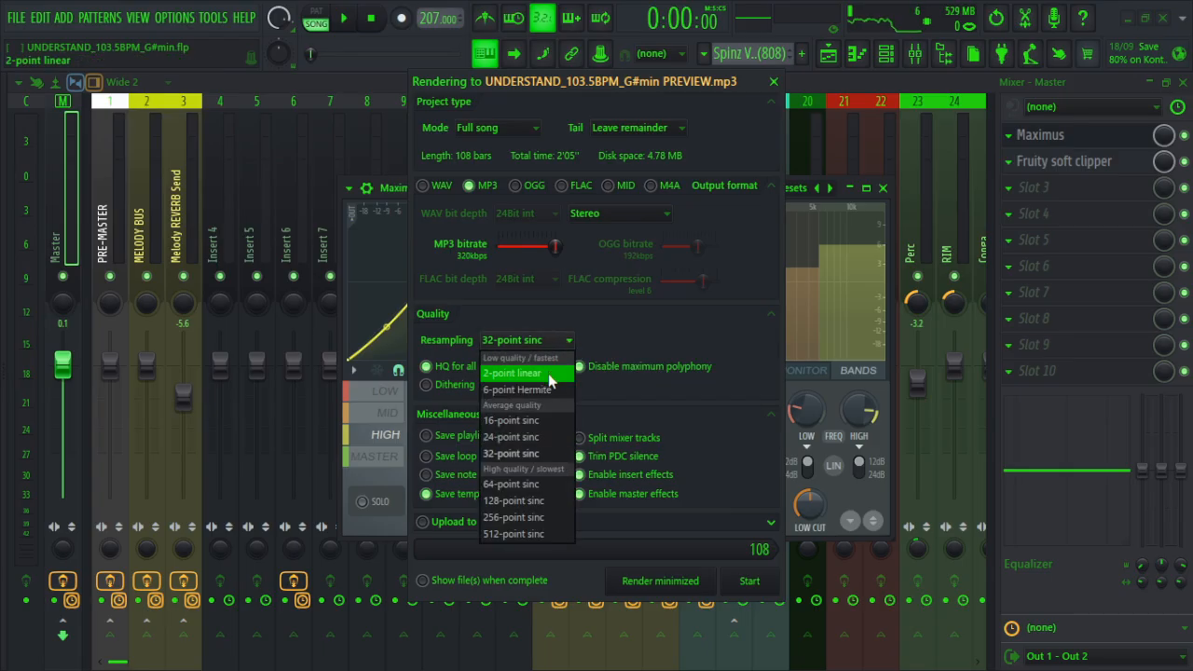
click(546, 390)
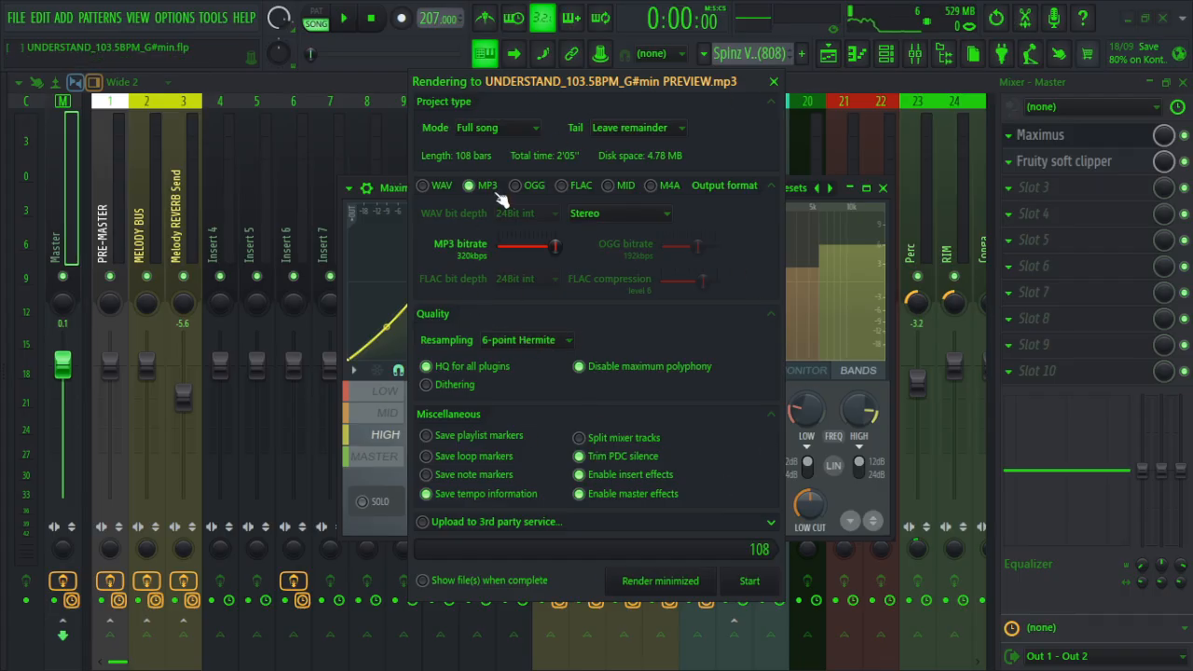
click(772, 593)
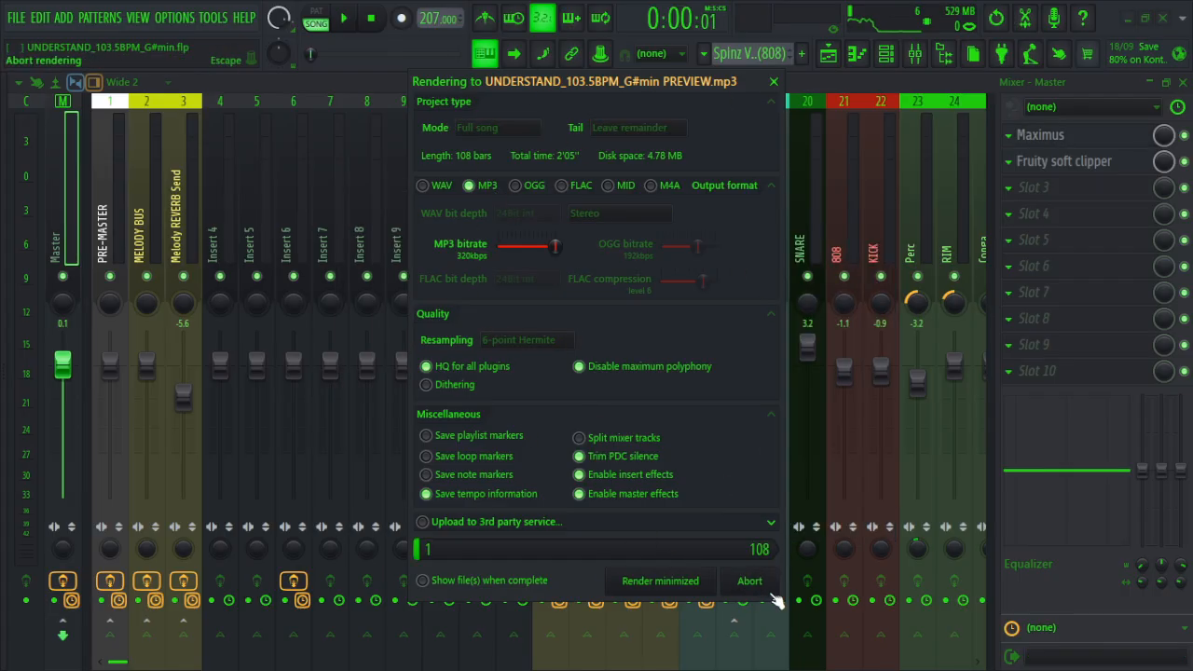